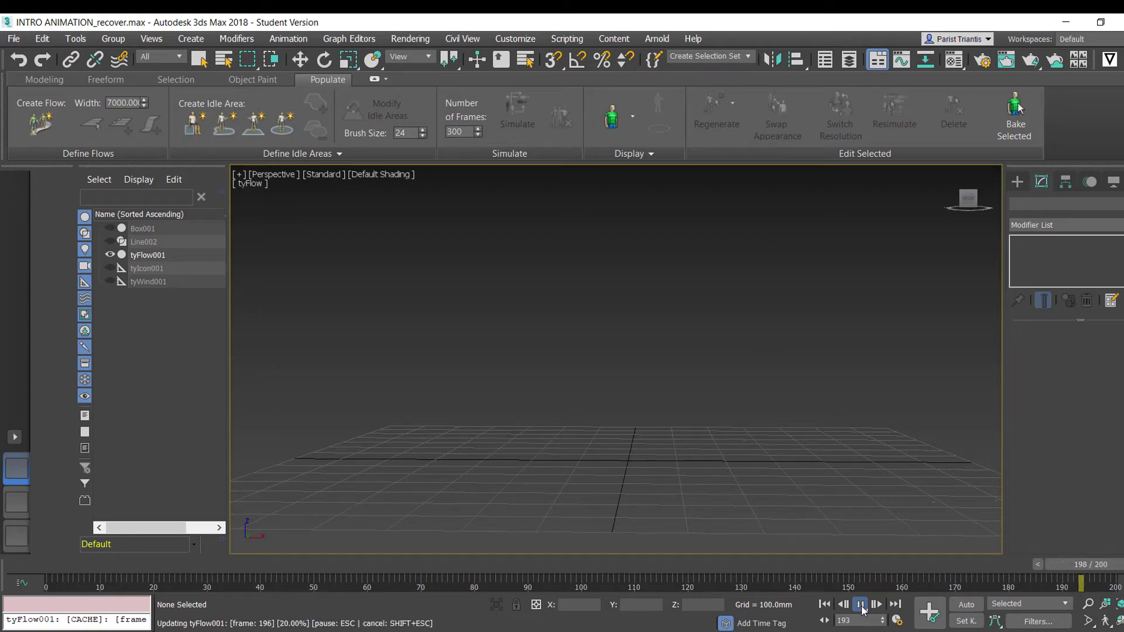
- Stop the running animation playback and switch to the standard layout with four equal viewports
{"action": "left_click", "coordinate": [860, 605]}
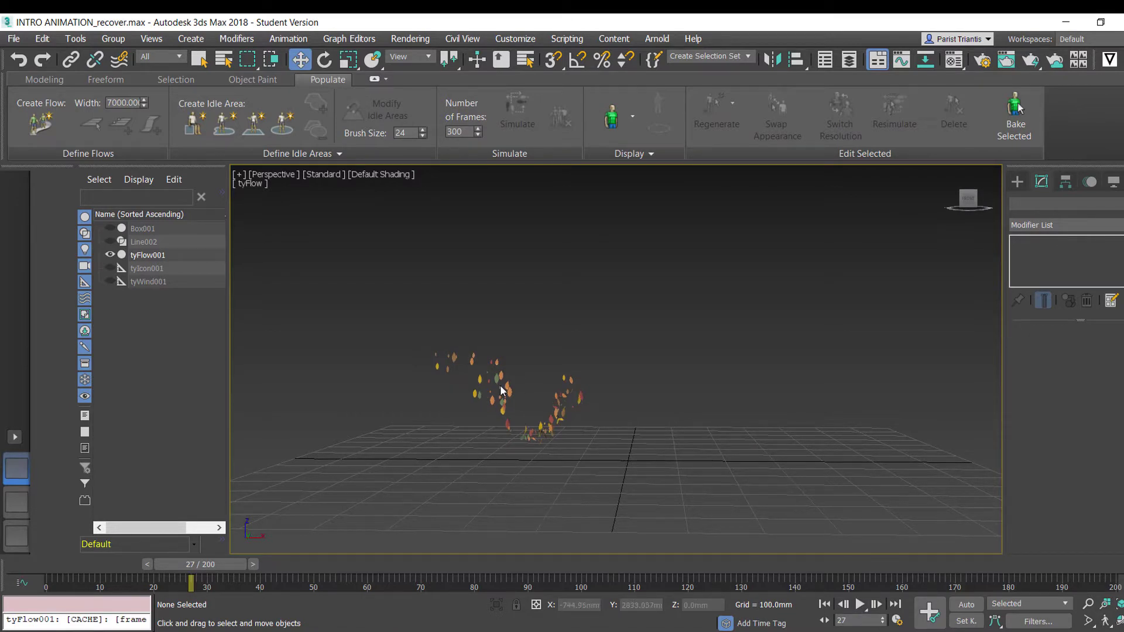
{"action": "scroll", "coordinate": [500, 343], "scroll_direction": "down", "scroll_amount": 3}
{"action": "middle_click_drag", "start_coordinate": [617, 334], "coordinate": [617, 349]}
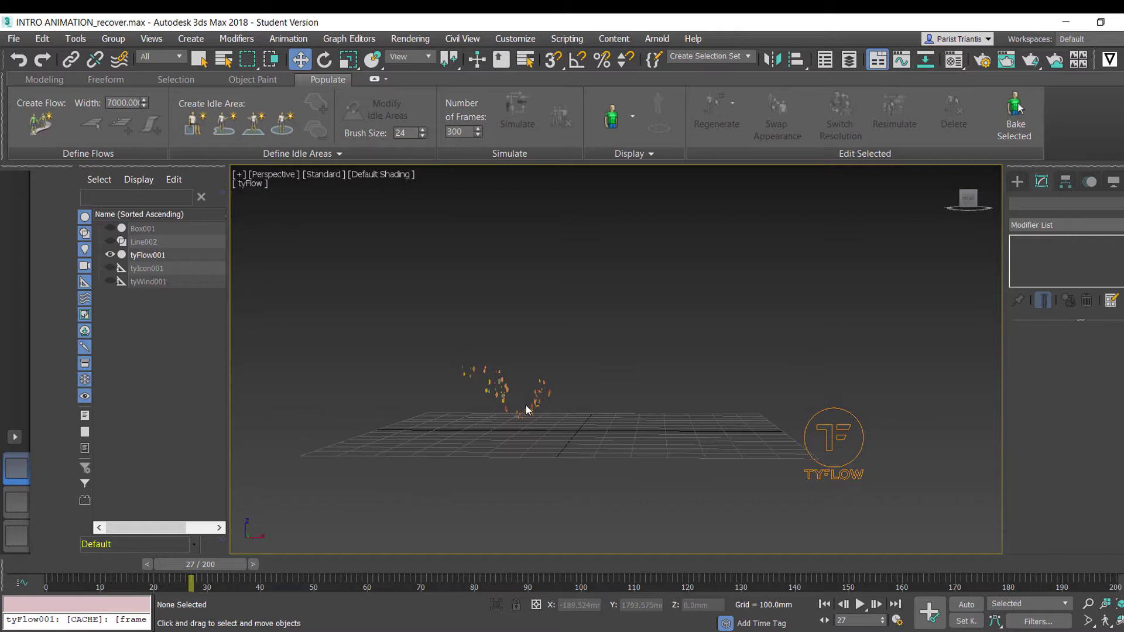
{"action": "scroll", "coordinate": [527, 410], "scroll_direction": "up", "scroll_amount": 6}
{"action": "scroll", "coordinate": [527, 410], "scroll_direction": "down", "scroll_amount": 5}
{"action": "middle_click_drag", "start_coordinate": [703, 383], "coordinate": [667, 392]}
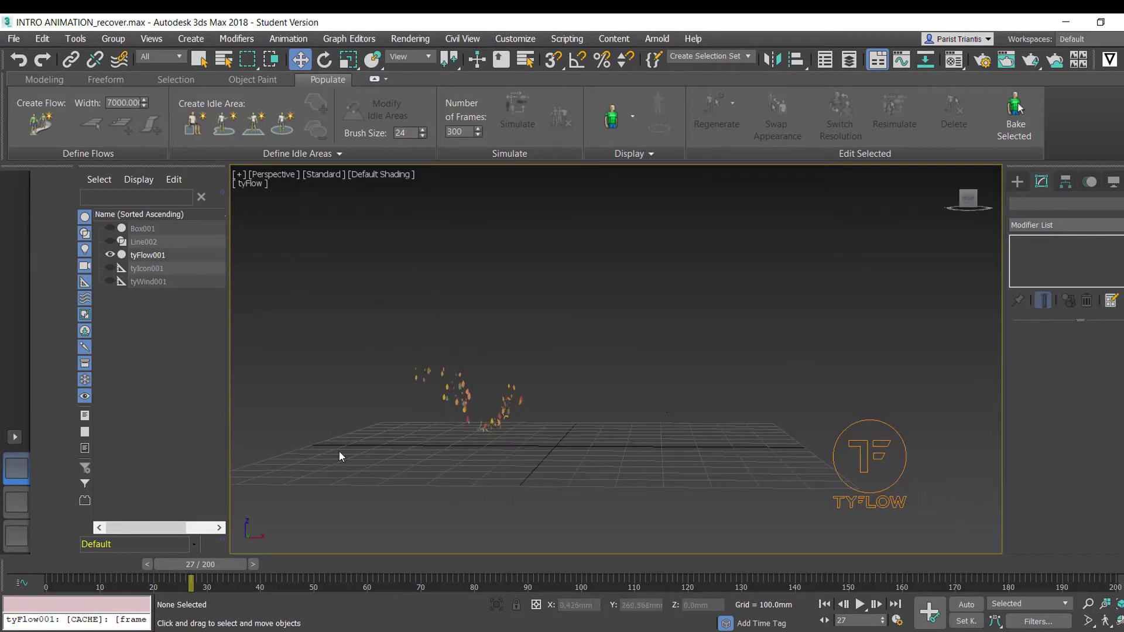
{"action": "left_click", "coordinate": [18, 439]}
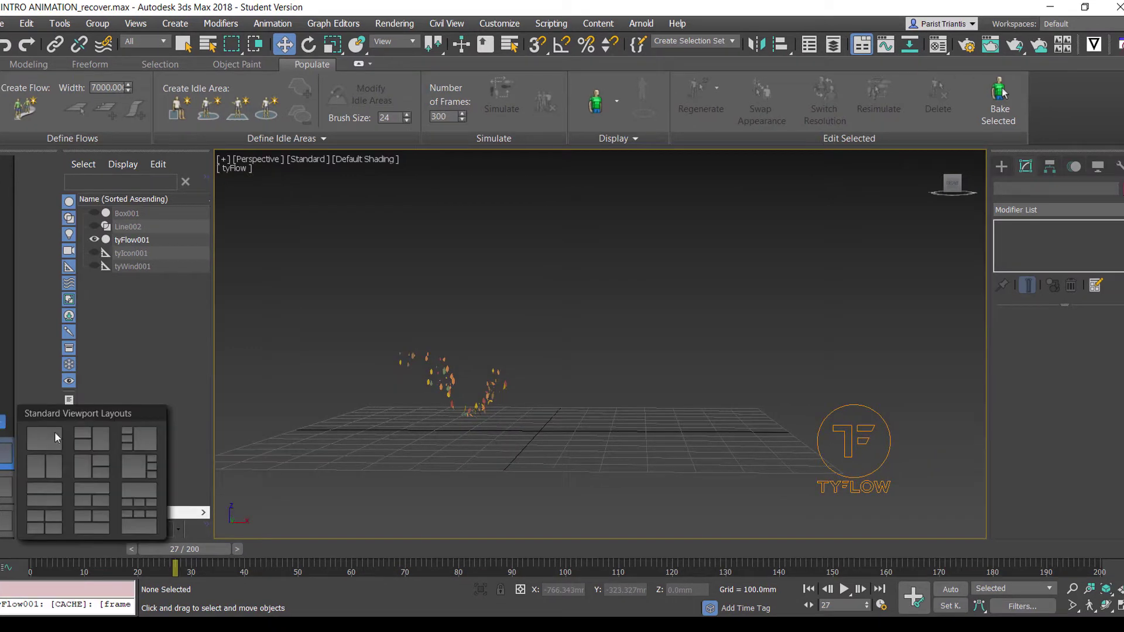
{"action": "left_click", "coordinate": [37, 517]}
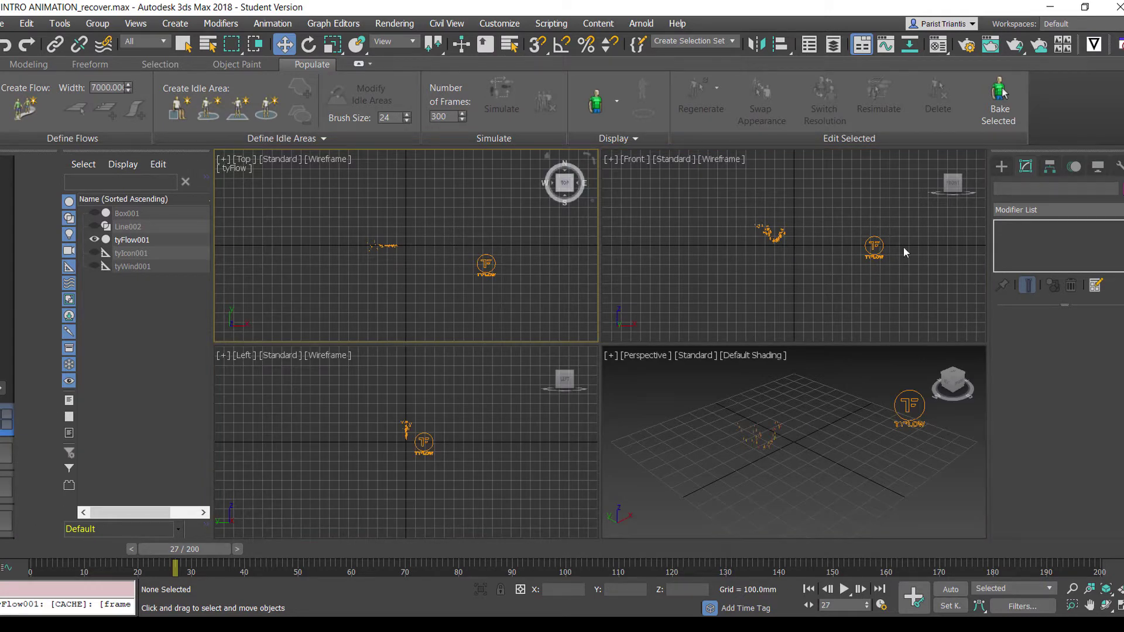
- Activate the TextPlus creation tool and move the animation to frame 129
{"action": "scroll", "coordinate": [841, 220], "scroll_direction": "up", "scroll_amount": 4}
{"action": "left_click", "coordinate": [1004, 165]}
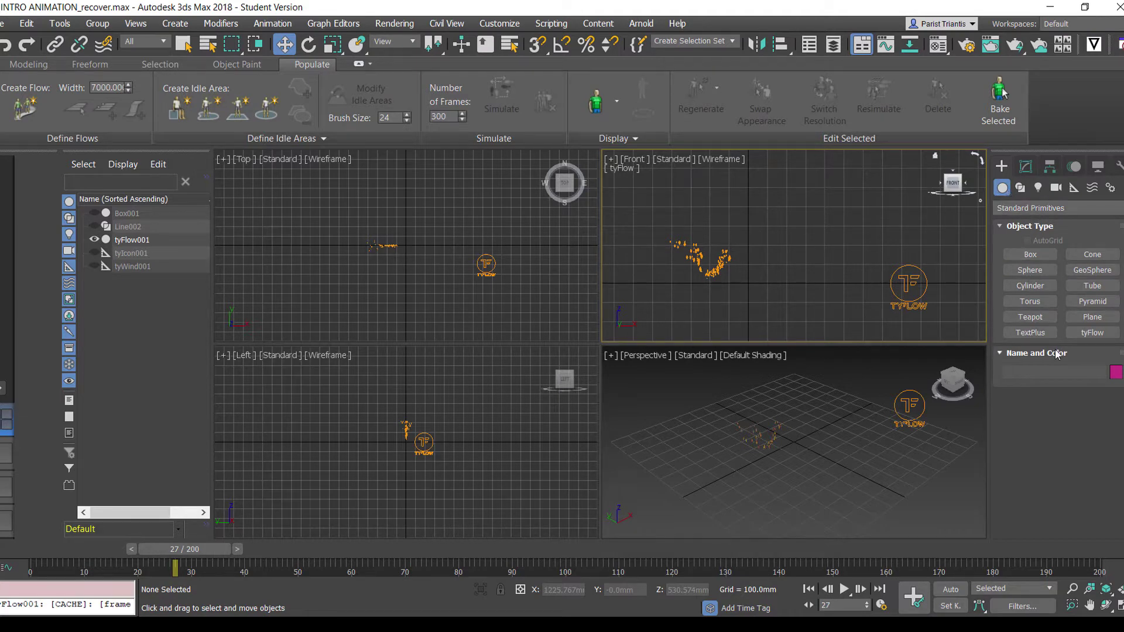
{"action": "left_click", "coordinate": [1007, 332]}
{"action": "middle_click_drag", "start_coordinate": [835, 241], "coordinate": [798, 256]}
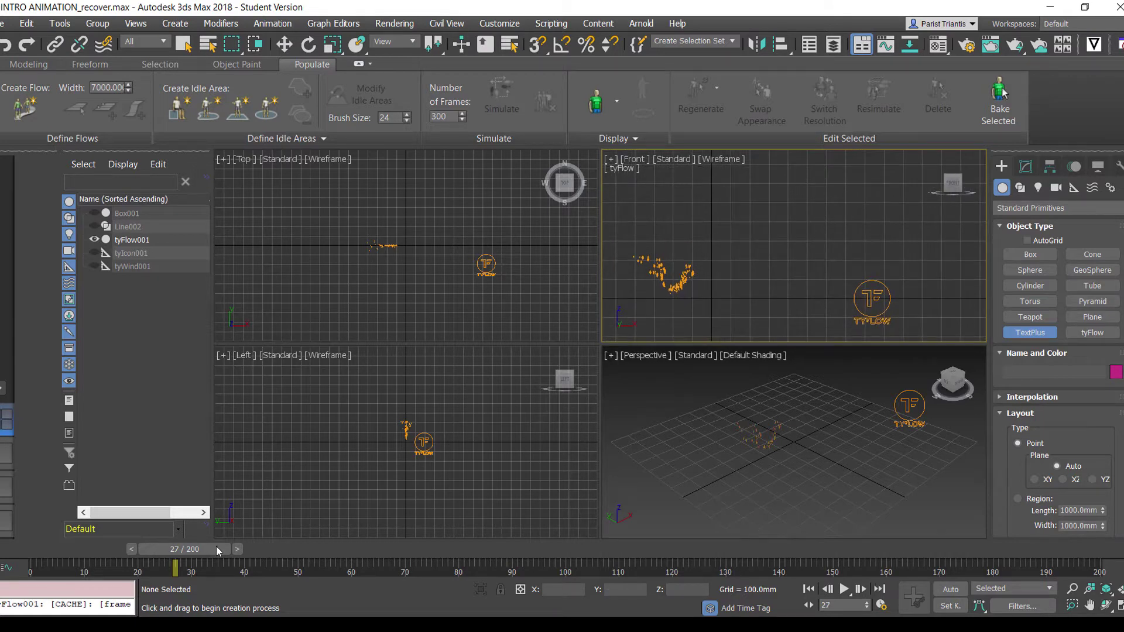
{"action": "left_click_drag", "start_coordinate": [216, 550], "coordinate": [1027, 543]}
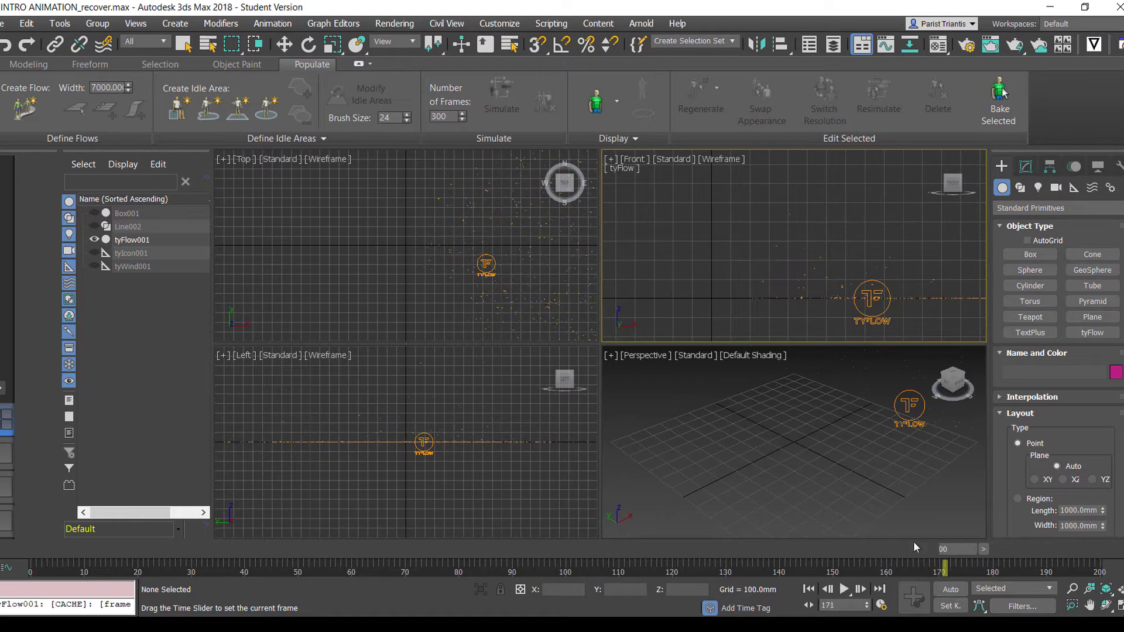
{"action": "left_click_drag", "start_coordinate": [915, 545], "coordinate": [719, 549]}
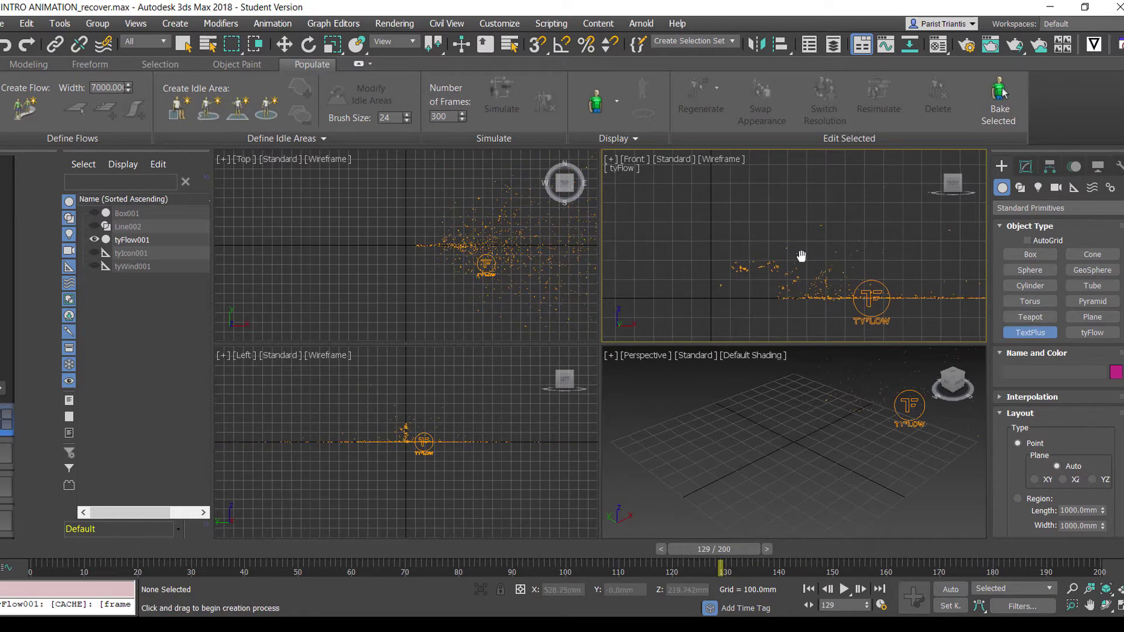
- Place a point-type TextPlus object in the Front view beside the tyFlow icon, and delete the stray region text object
{"action": "middle_click_drag", "start_coordinate": [801, 257], "coordinate": [738, 246]}
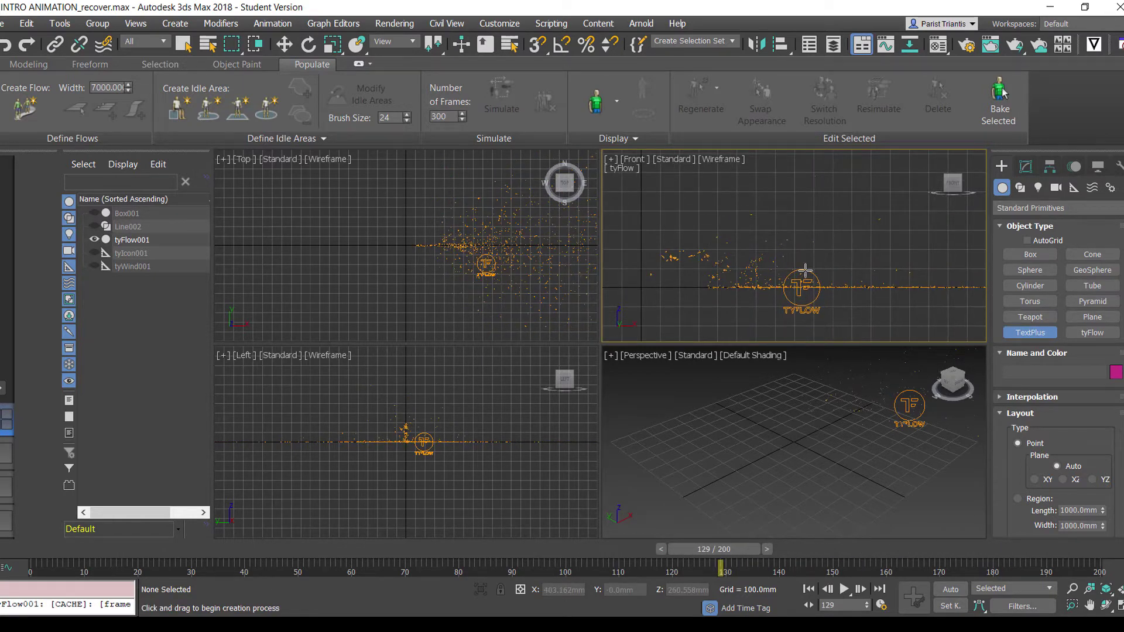
{"action": "left_click_drag", "start_coordinate": [718, 239], "coordinate": [848, 273]}
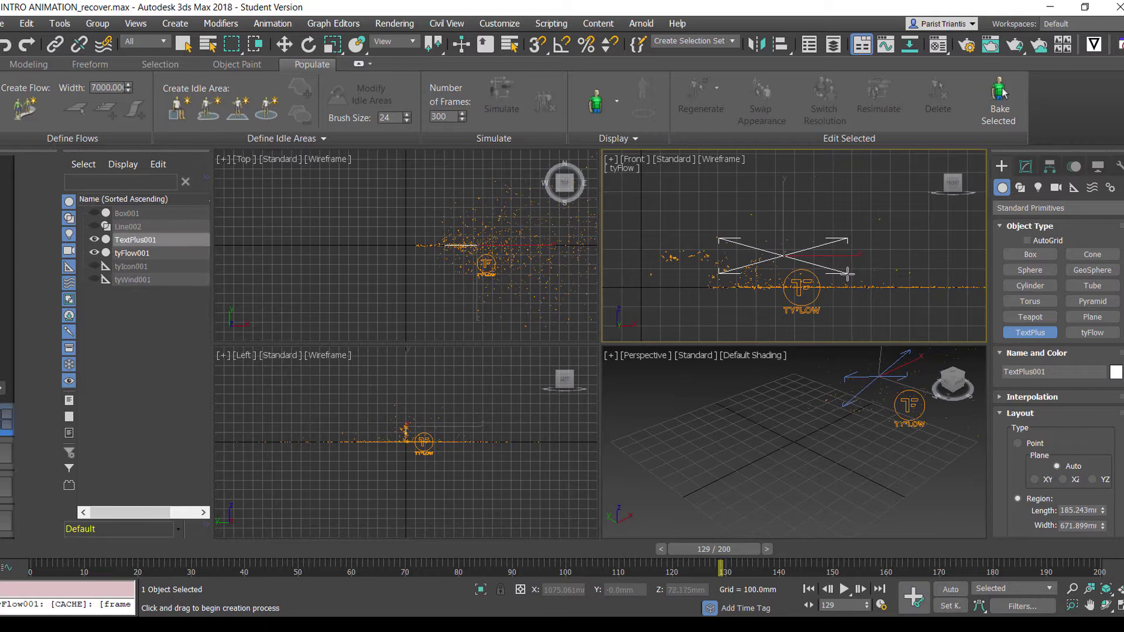
{"action": "left_click", "coordinate": [754, 259]}
{"action": "key", "text": "w"}
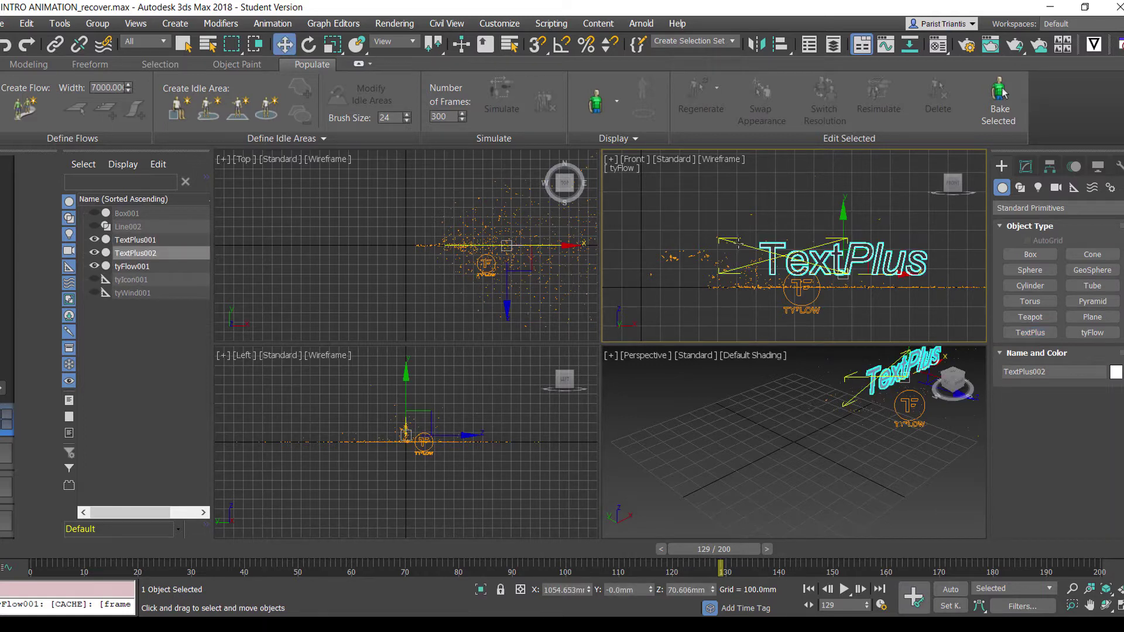
{"action": "left_click", "coordinate": [738, 243]}
{"action": "key", "text": "Delete"}
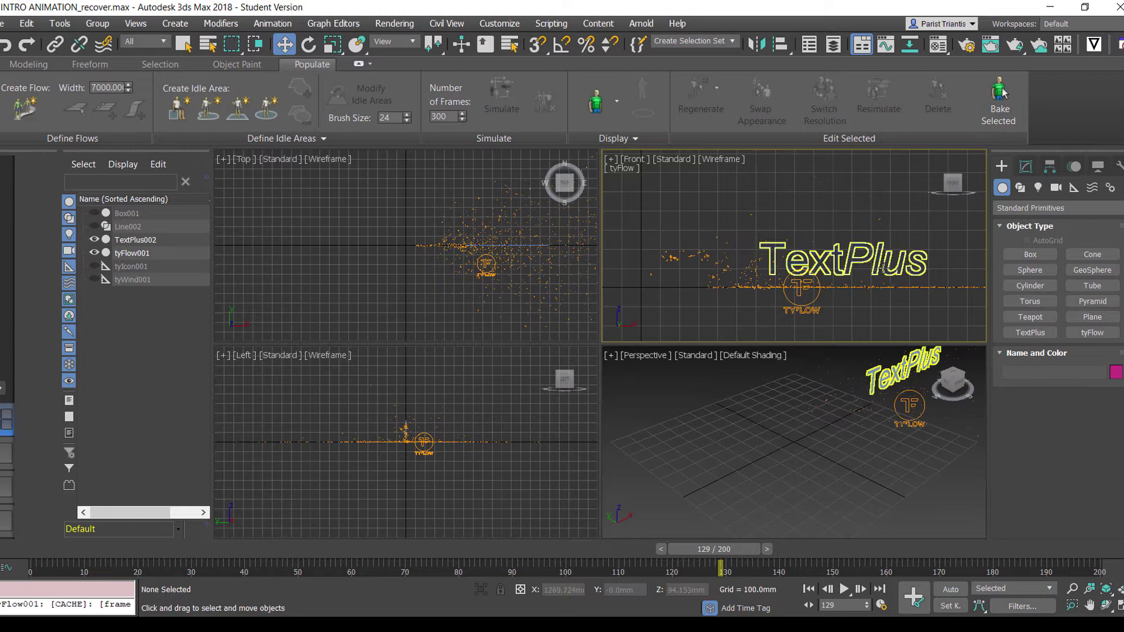
- Shift the TextPlus object in negative X to about X 875 mm and rename it DesignDen
{"action": "left_click", "coordinate": [858, 250]}
{"action": "left_click_drag", "start_coordinate": [898, 275], "coordinate": [863, 275]}
{"action": "left_click", "coordinate": [1071, 372]}
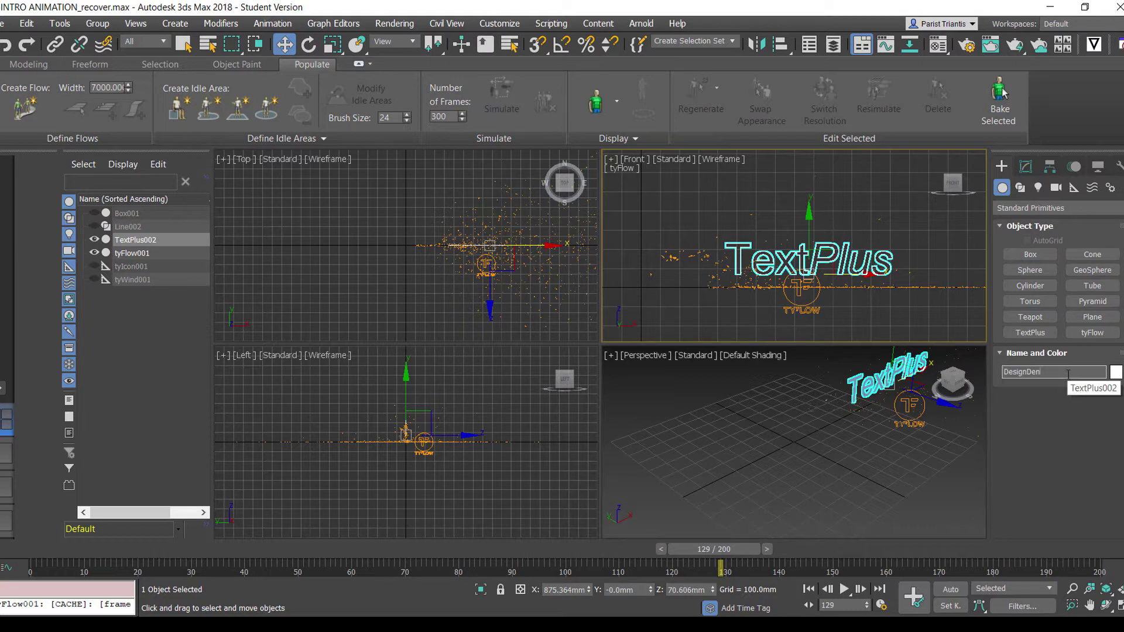
{"action": "middle_click_drag", "start_coordinate": [885, 396], "coordinate": [847, 413]}
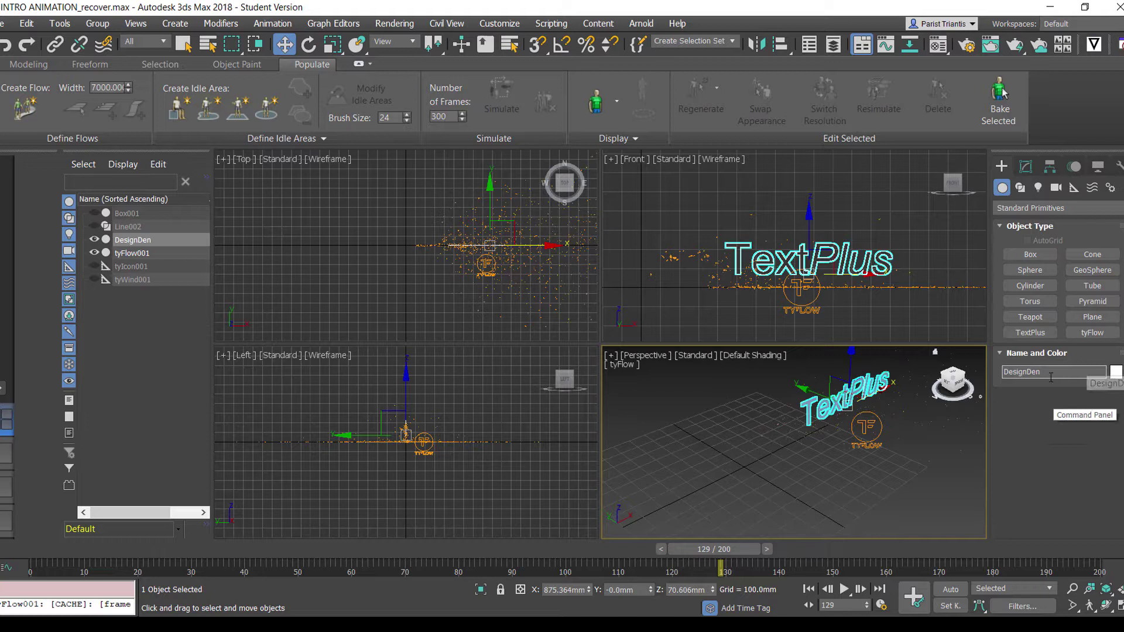
{"action": "left_click", "coordinate": [1028, 404]}
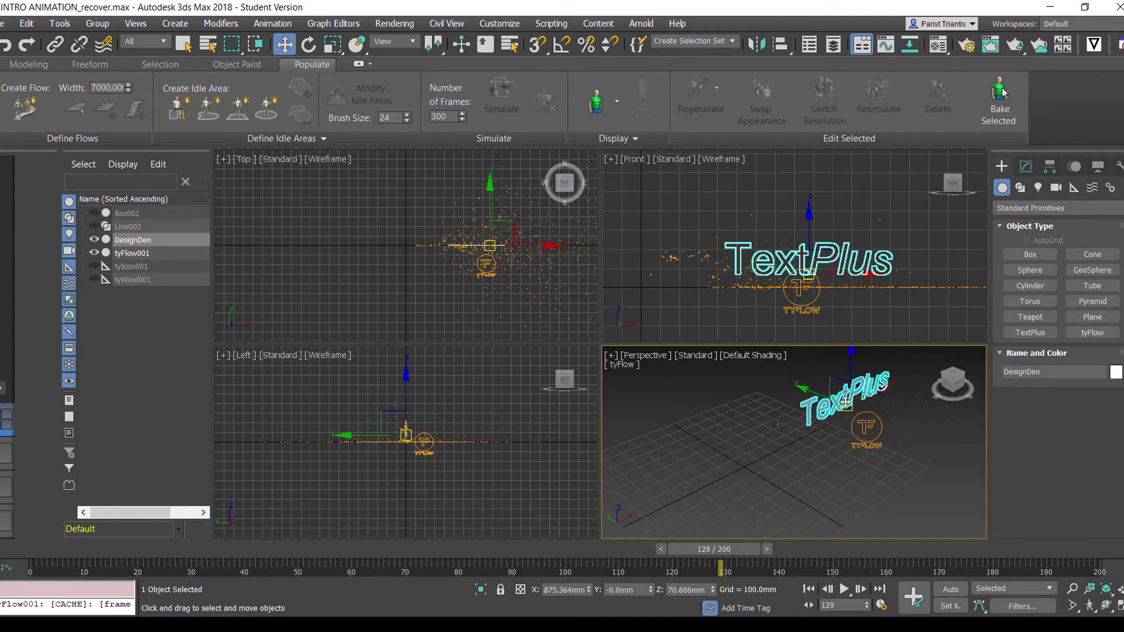
- Change the DesignDen object's colour to blue from the 3ds Max palette
{"action": "scroll", "coordinate": [845, 403], "scroll_direction": "up", "scroll_amount": 5}
{"action": "left_click", "coordinate": [1116, 372]}
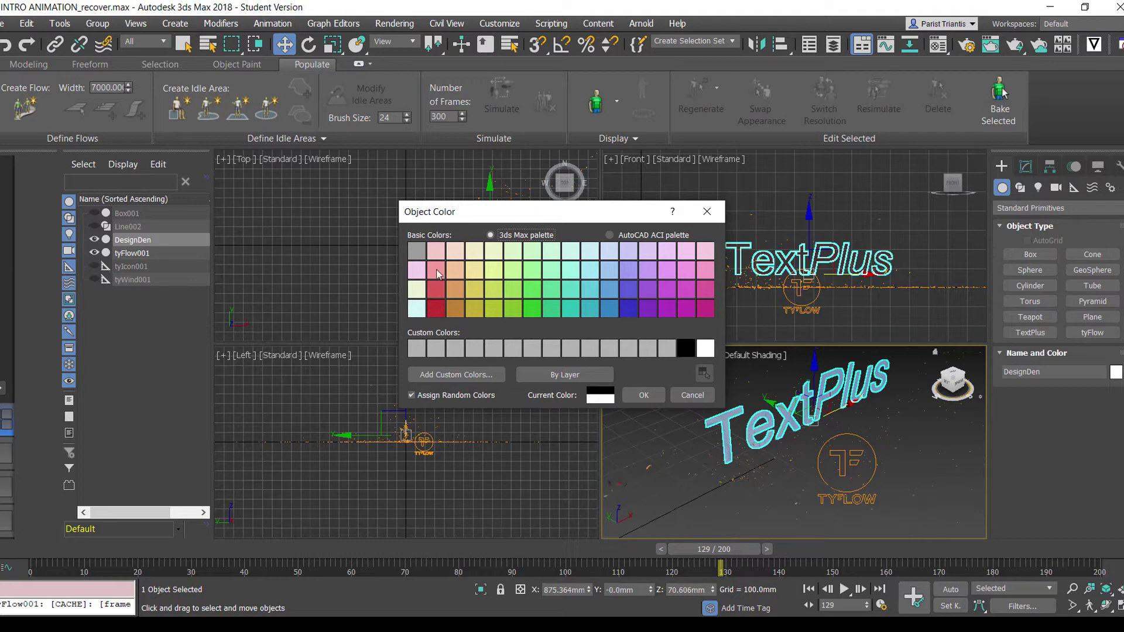
{"action": "left_click", "coordinate": [436, 271]}
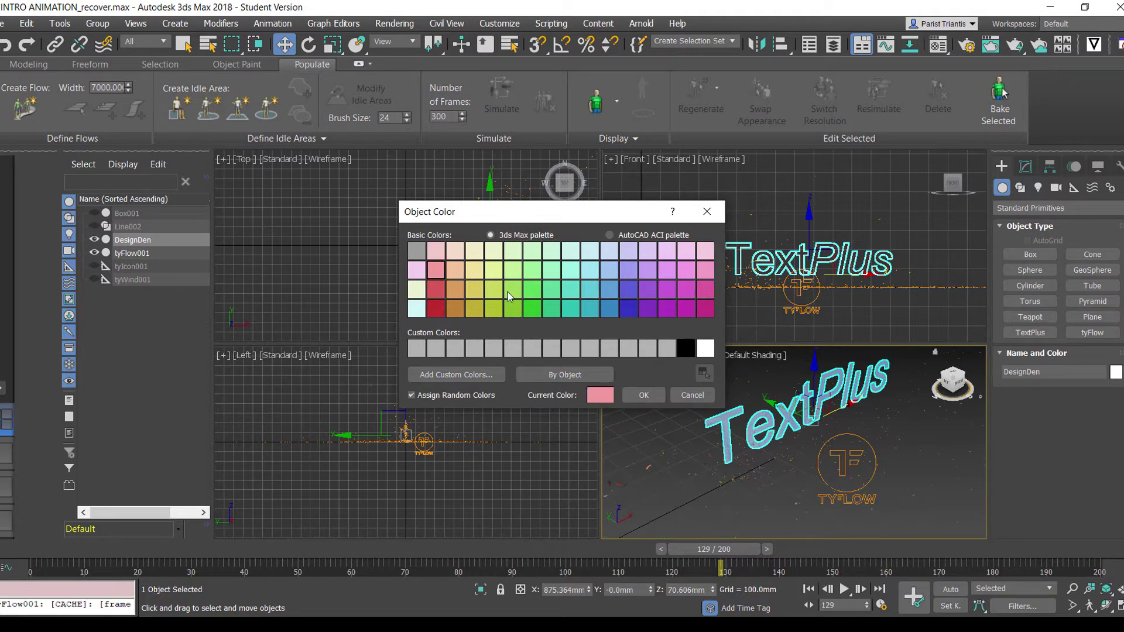
- Replace the TextPlus object's default text with "DesignDen"
{"action": "left_click", "coordinate": [1025, 167]}
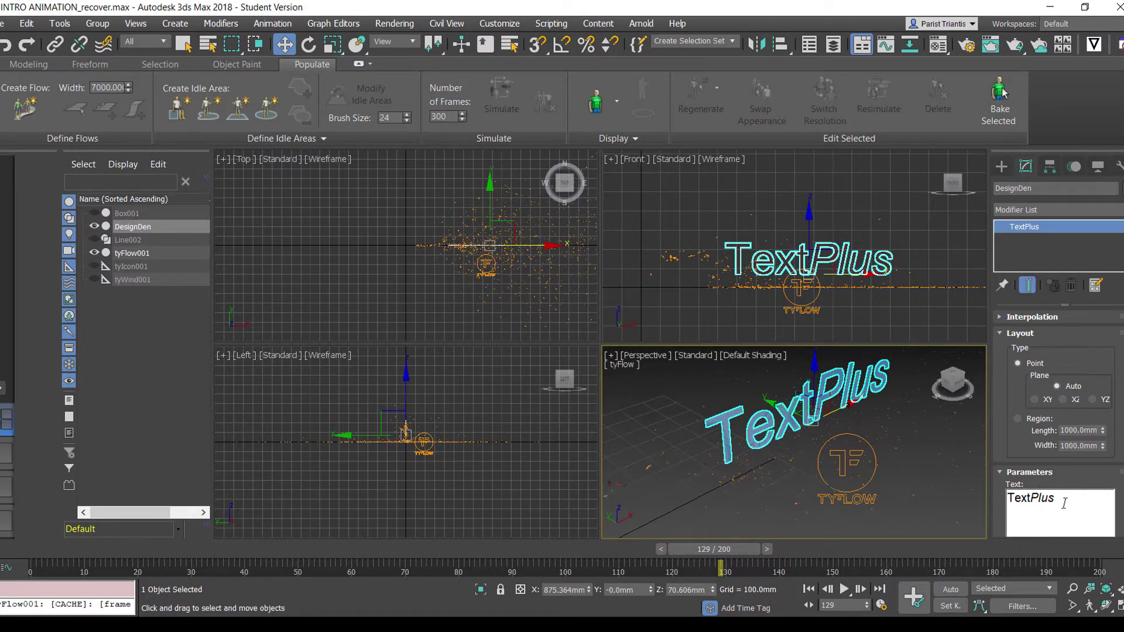
{"action": "left_click_drag", "start_coordinate": [1064, 504], "coordinate": [943, 507]}
{"action": "type", "text": "Desih"}
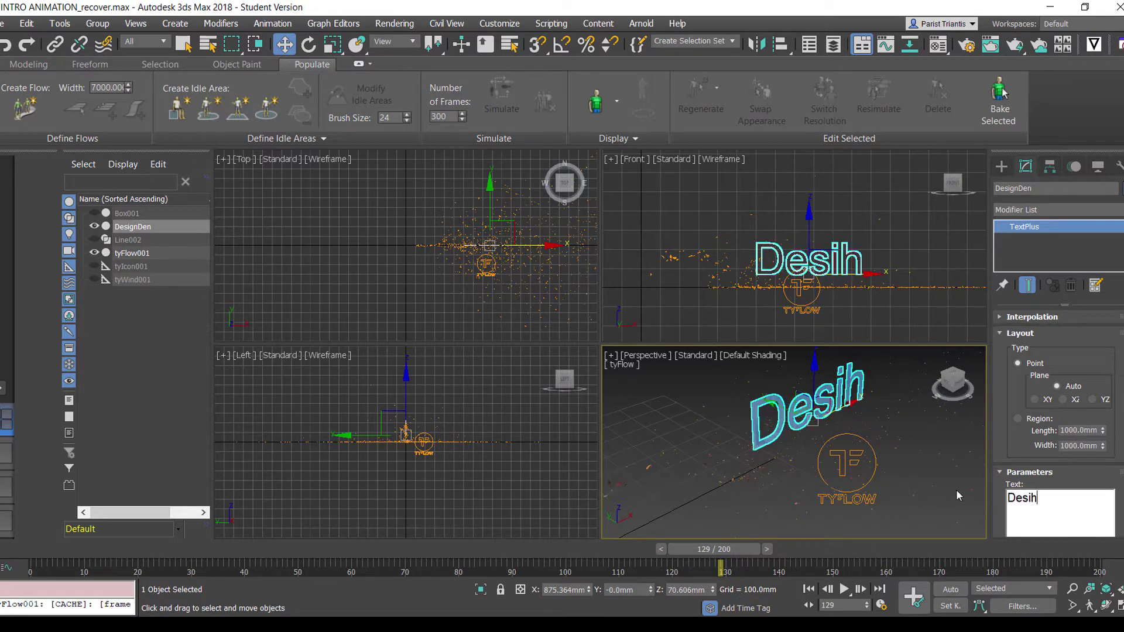
{"action": "key", "text": "BackSpace"}
{"action": "type", "text": "gnDen"}
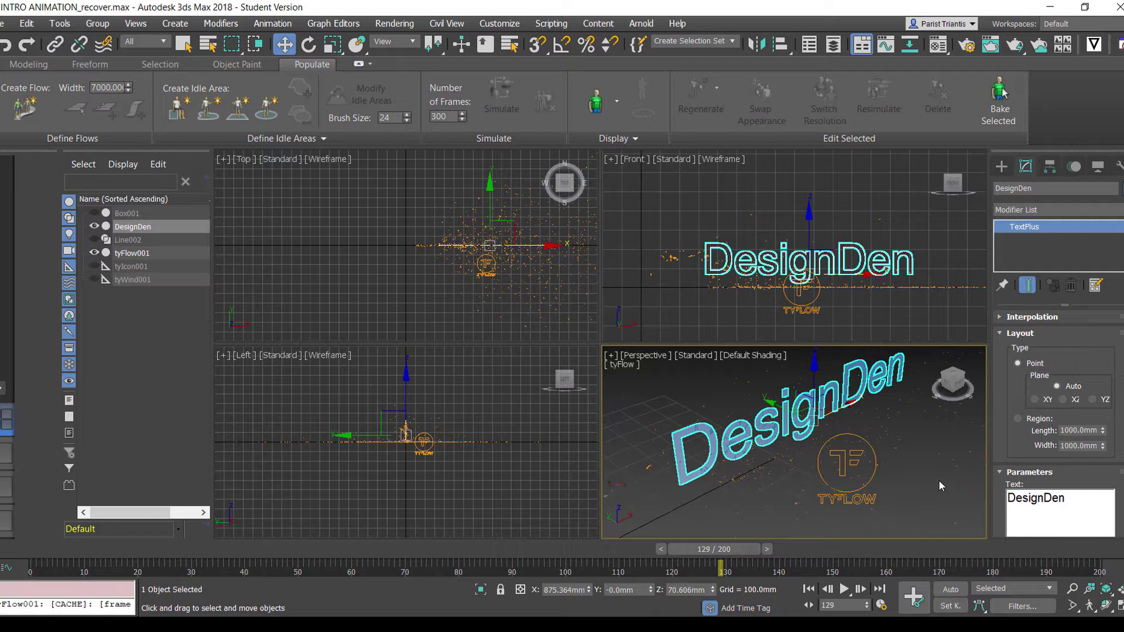
{"action": "left_click", "coordinate": [939, 477]}
- Scale the DesignDen text down uniformly to about half its size and deselect it
{"action": "scroll", "coordinate": [764, 457], "scroll_direction": "down", "scroll_amount": 3}
{"action": "mouse_move", "coordinate": [764, 458]}
{"action": "middle_mouse_down"}
{"action": "mouse_move", "coordinate": [855, 435]}
{"action": "mouse_move", "coordinate": [899, 463]}
{"action": "mouse_move", "coordinate": [780, 467]}
{"action": "mouse_move", "coordinate": [778, 458]}
{"action": "middle_mouse_up"}
{"action": "left_click", "coordinate": [899, 462]}
{"action": "left_click", "coordinate": [855, 463]}
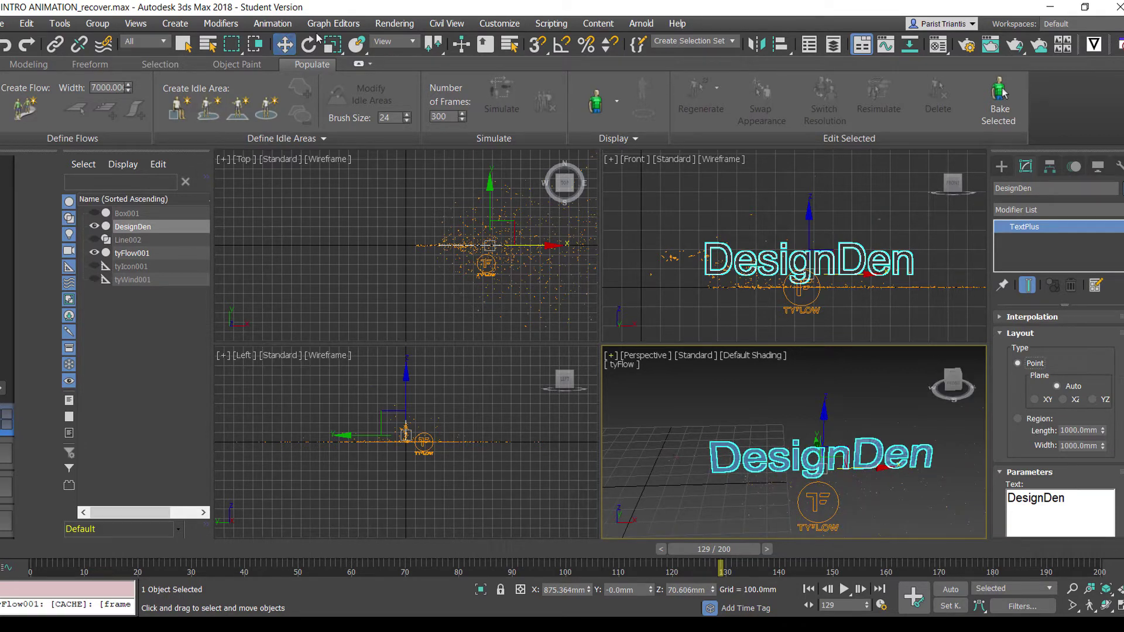
{"action": "left_click", "coordinate": [333, 44]}
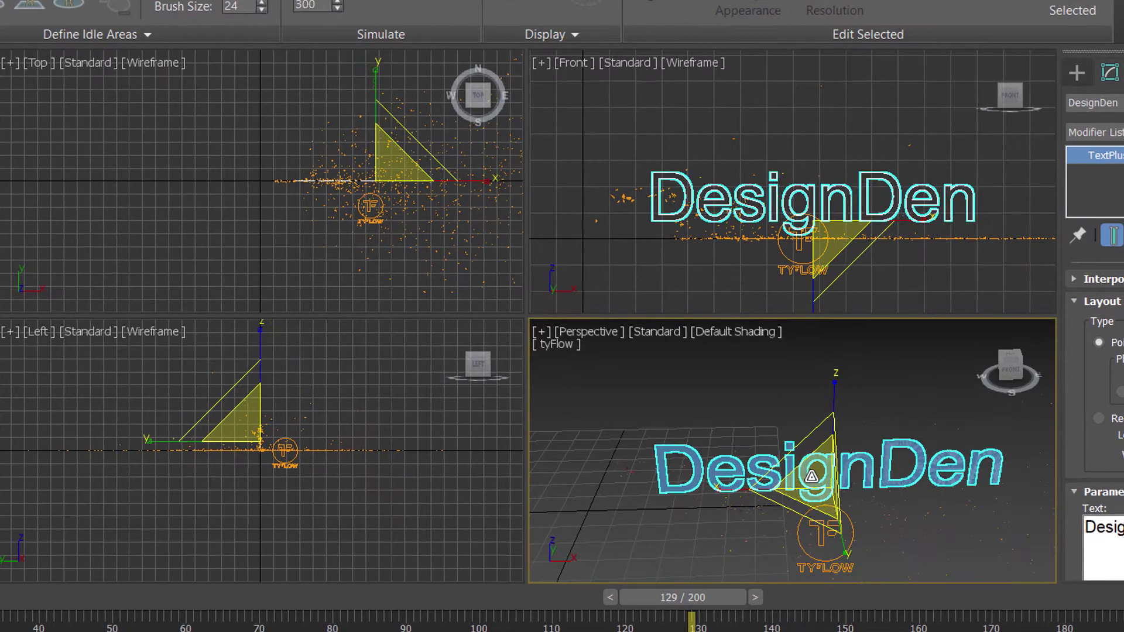
{"action": "left_click_drag", "start_coordinate": [823, 470], "coordinate": [873, 556]}
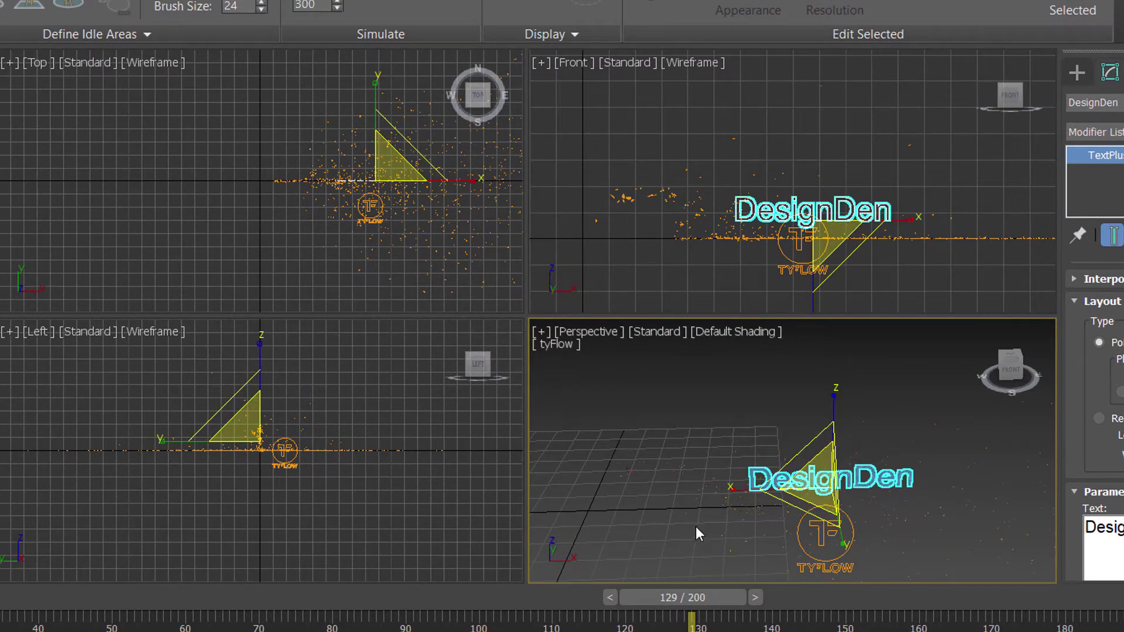
{"action": "left_click", "coordinate": [628, 392]}
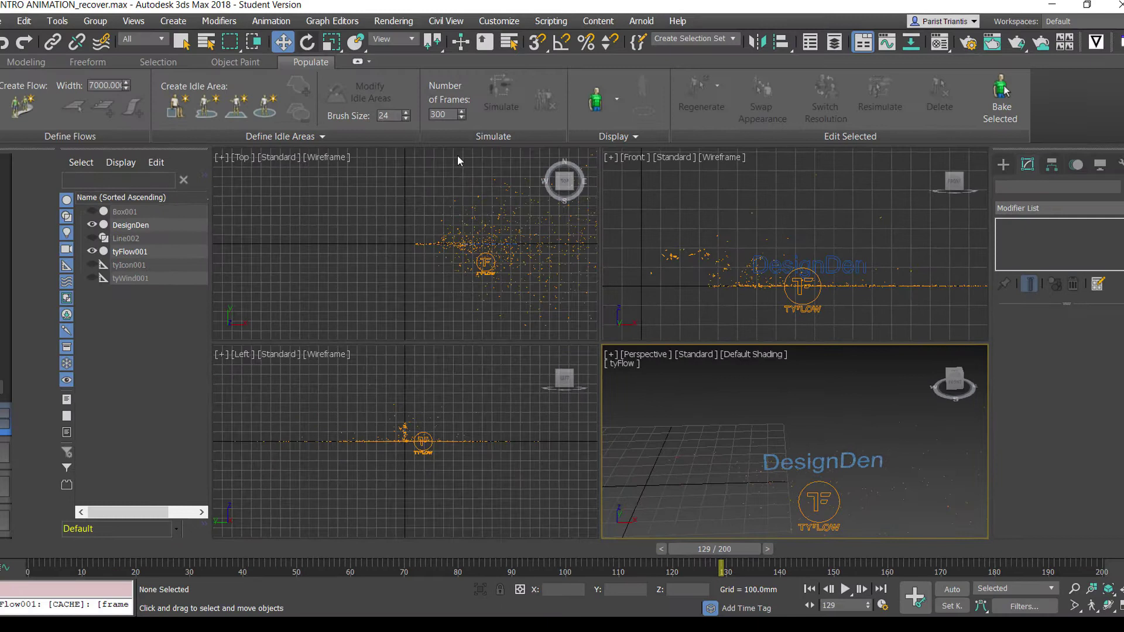
- Play the animation from frame 0 in the Perspective view to check the leaves' path against the DesignDen text
{"action": "middle_click_drag", "start_coordinate": [795, 435], "coordinate": [815, 420]}
{"action": "scroll", "coordinate": [738, 223], "scroll_direction": "down", "scroll_amount": 2}
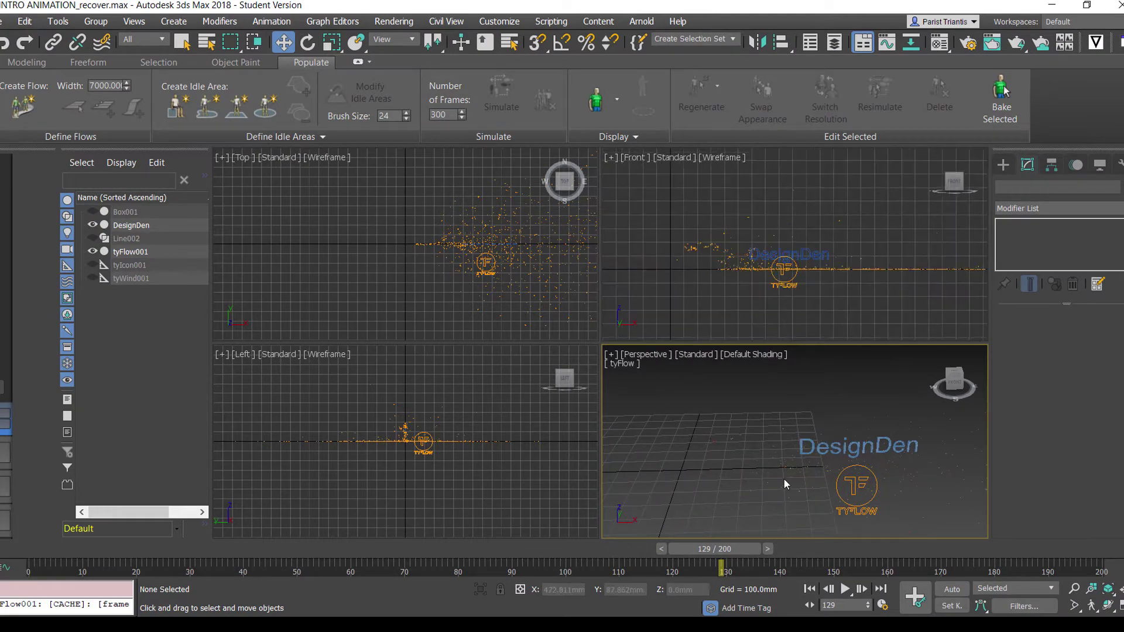
{"action": "scroll", "coordinate": [783, 481], "scroll_direction": "down", "scroll_amount": 3}
{"action": "middle_click_drag", "start_coordinate": [826, 462], "coordinate": [823, 434], "text": "alt"}
{"action": "scroll", "coordinate": [813, 452], "scroll_direction": "up", "scroll_amount": 3}
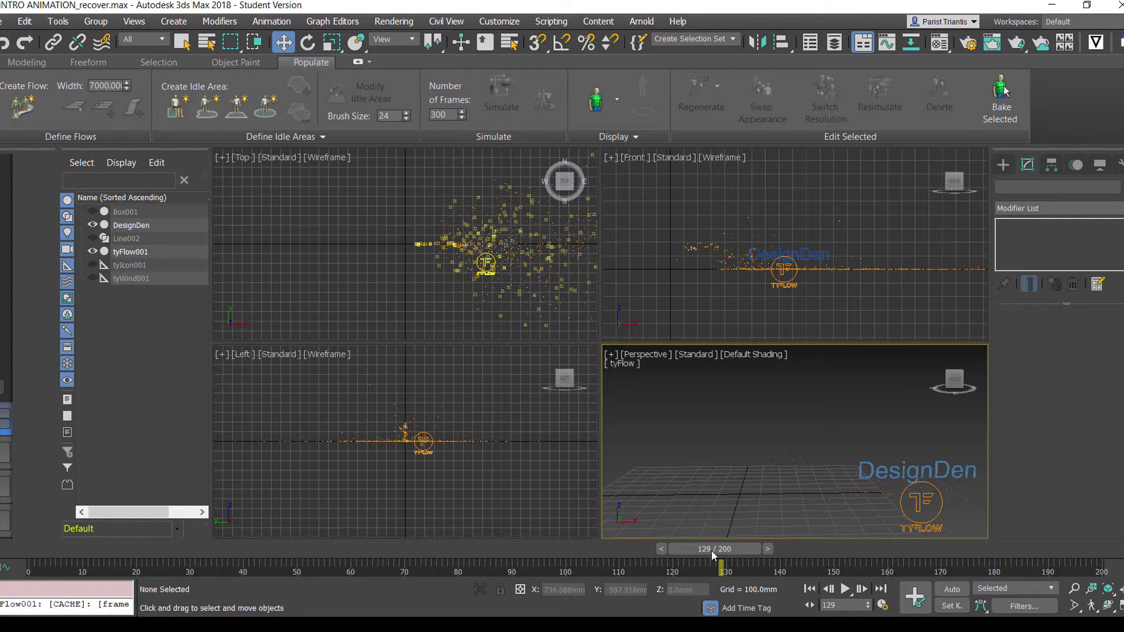
{"action": "left_click_drag", "start_coordinate": [711, 550], "coordinate": [29, 534]}
{"action": "key", "text": "w"}
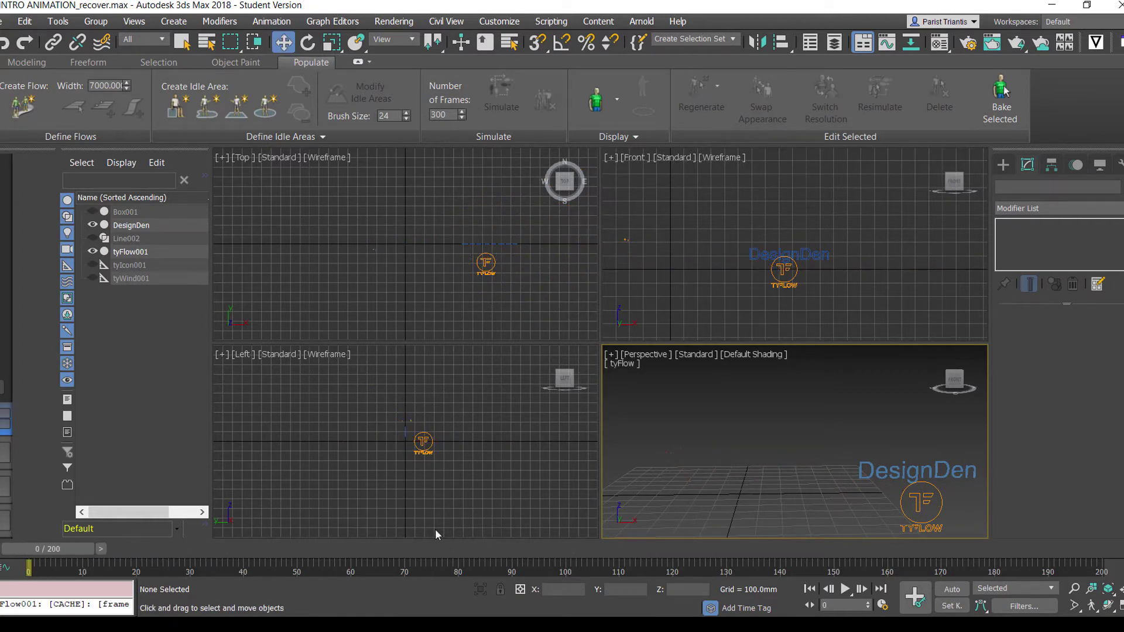
{"action": "left_click", "coordinate": [846, 589]}
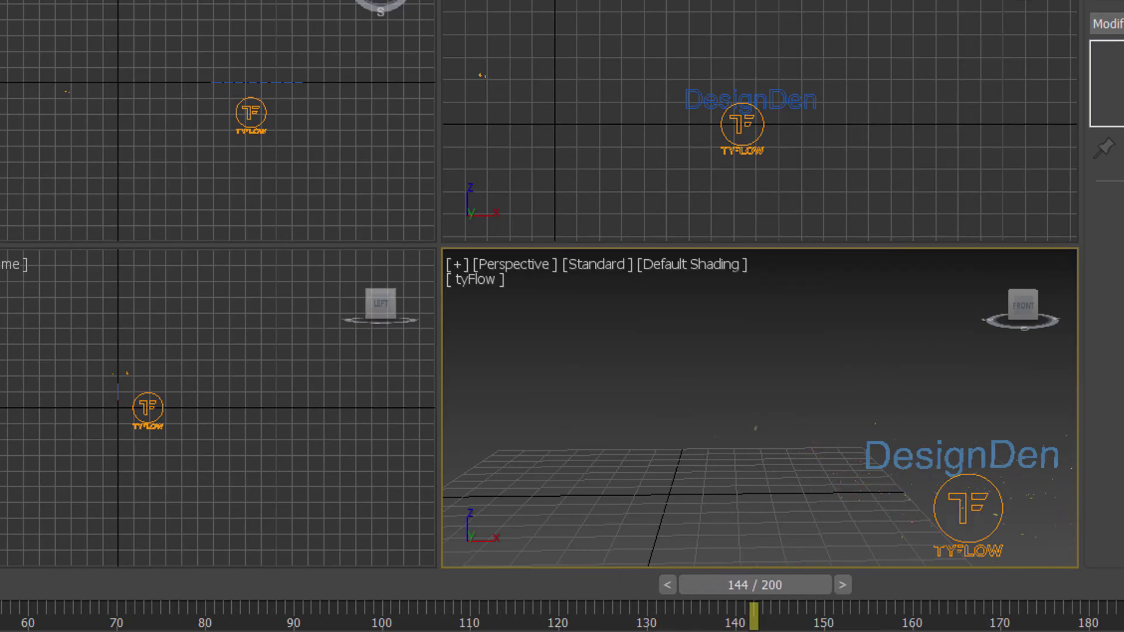
- Shift the DesignDen text twice in negative X toward the scene origin, replaying the animation from frame 0 between the moves
{"action": "left_click", "coordinate": [959, 451]}
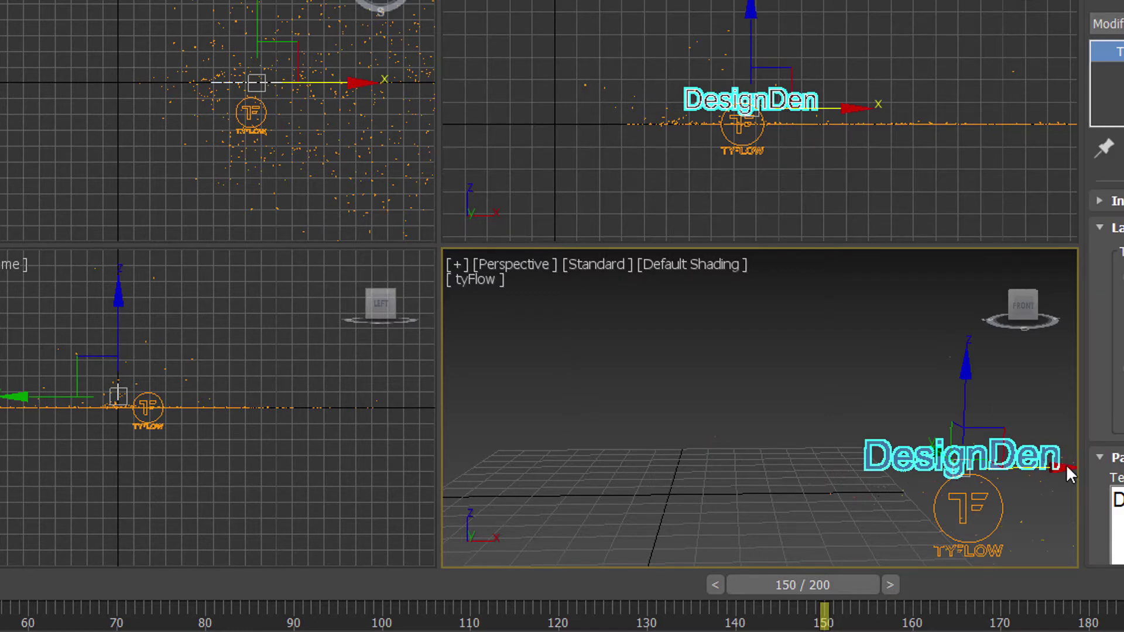
{"action": "left_click_drag", "start_coordinate": [1067, 473], "coordinate": [951, 468]}
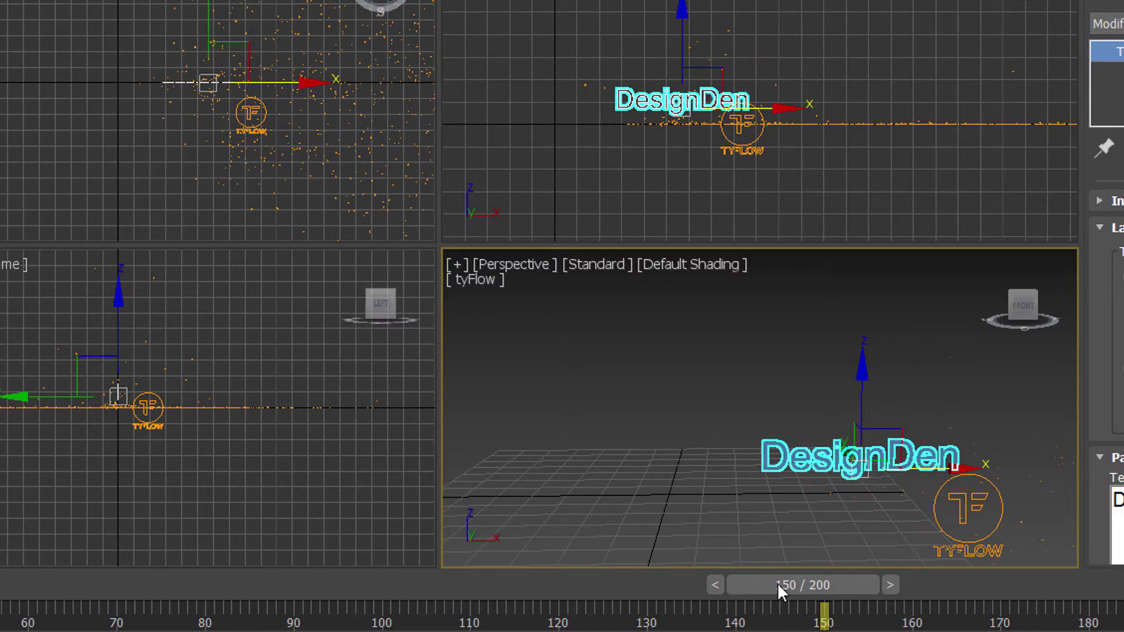
{"action": "left_click_drag", "start_coordinate": [780, 592], "coordinate": [3, 594]}
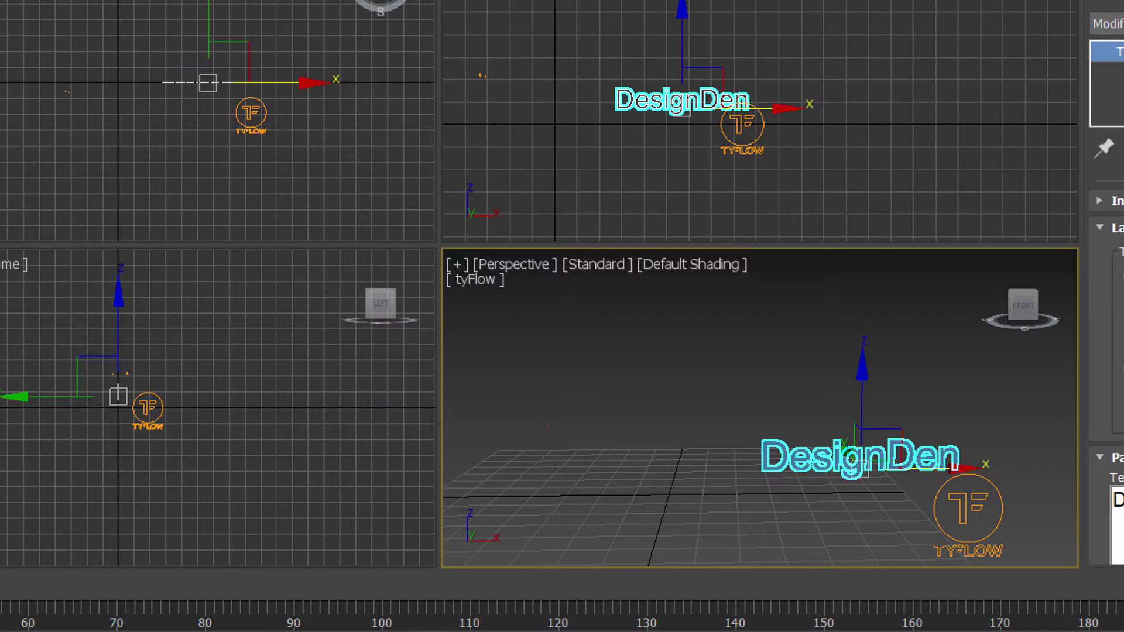
{"action": "key", "text": "slash"}
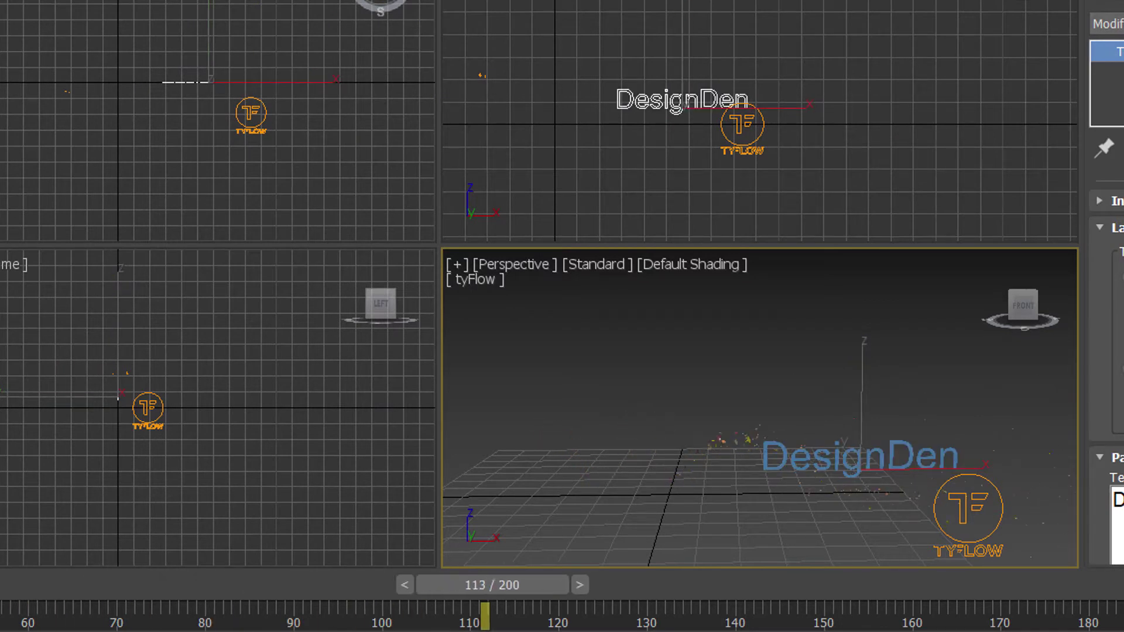
{"action": "left_click", "coordinate": [882, 492]}
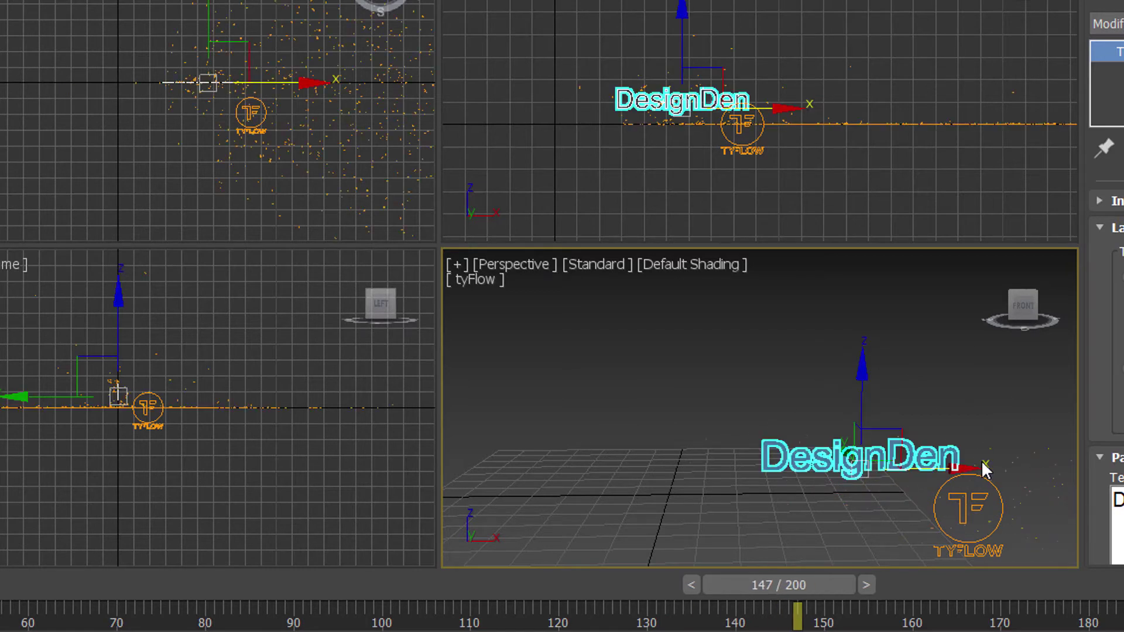
{"action": "left_click_drag", "start_coordinate": [986, 468], "coordinate": [917, 466]}
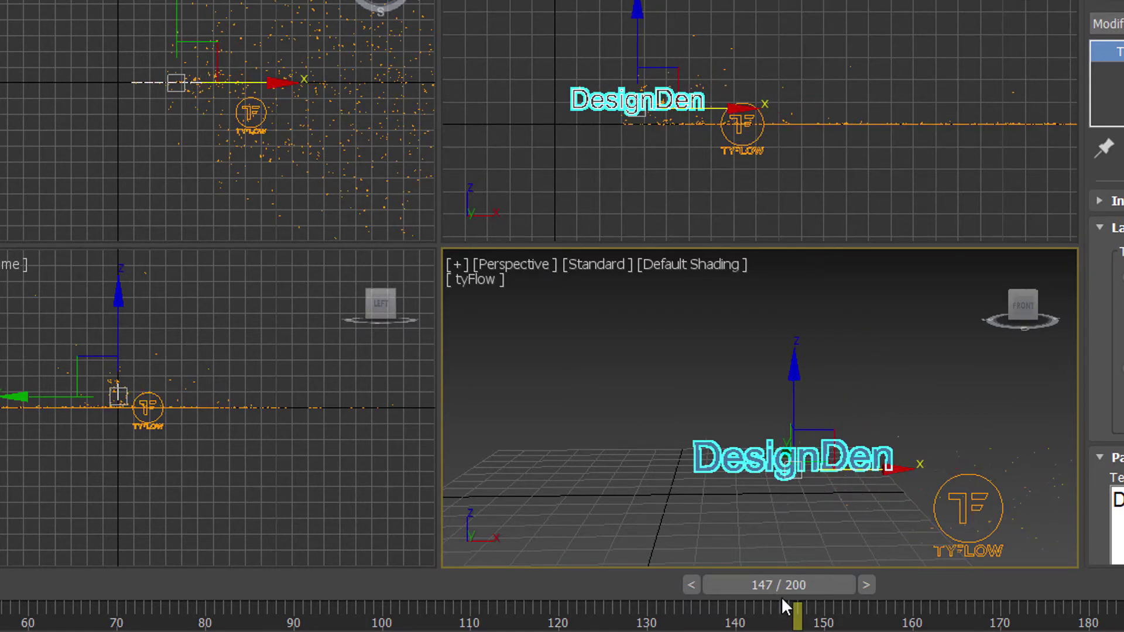
- Return to frame 0, shift the DesignDen text slightly further in negative X, and replay the animation to frame 111
{"action": "left_click_drag", "start_coordinate": [784, 589], "coordinate": [0, 592]}
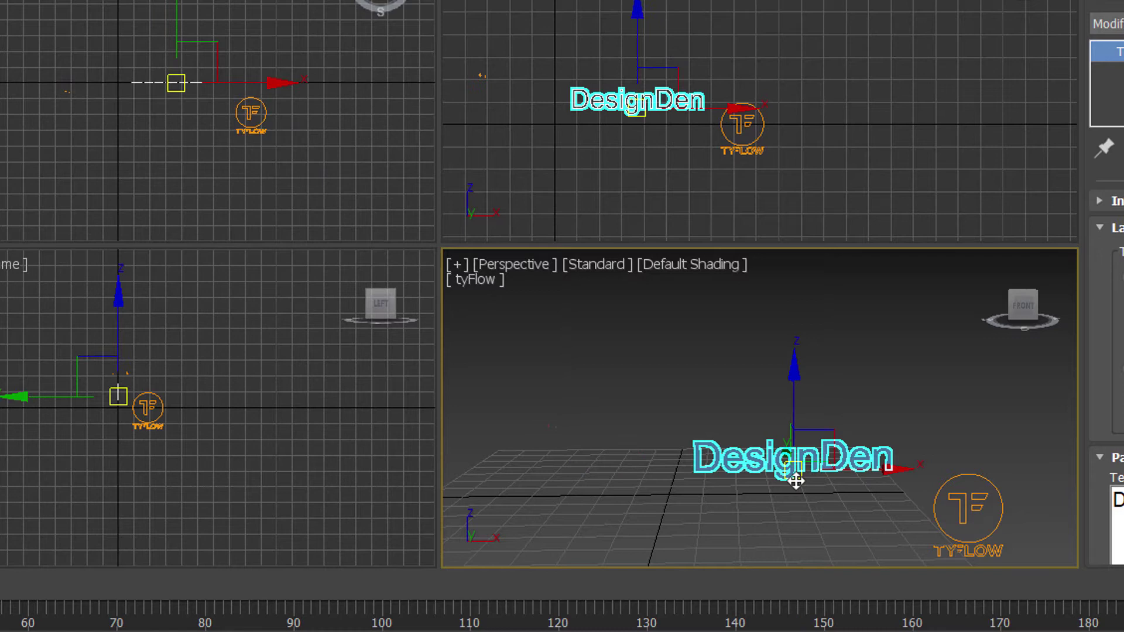
{"action": "left_click_drag", "start_coordinate": [881, 474], "coordinate": [845, 455]}
{"action": "left_click", "coordinate": [846, 631]}
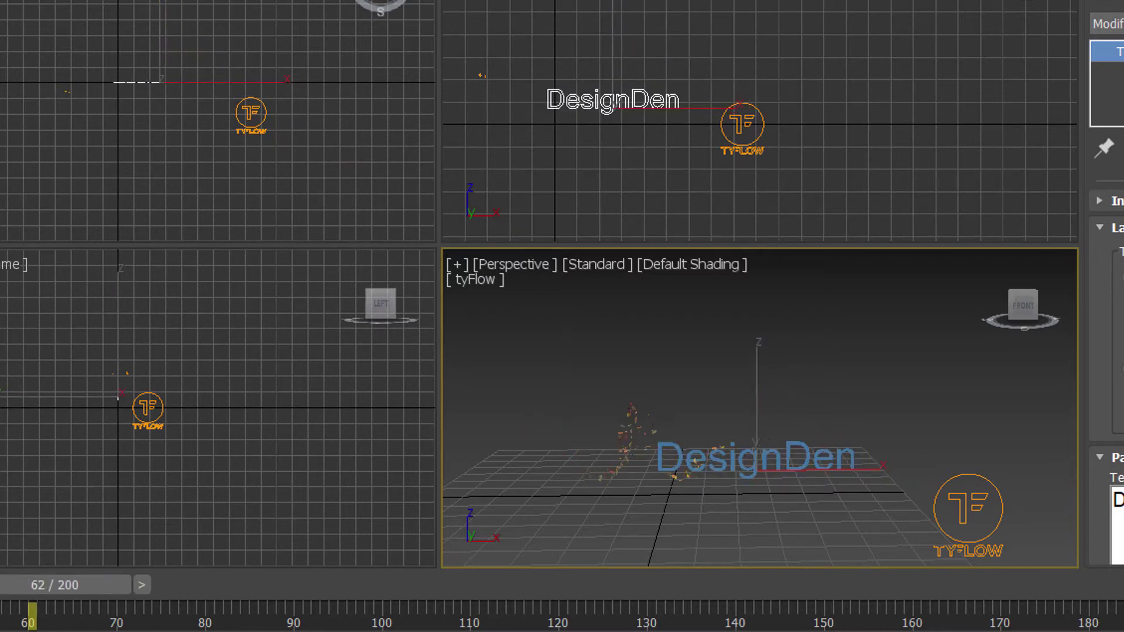
{"action": "left_click", "coordinate": [847, 631]}
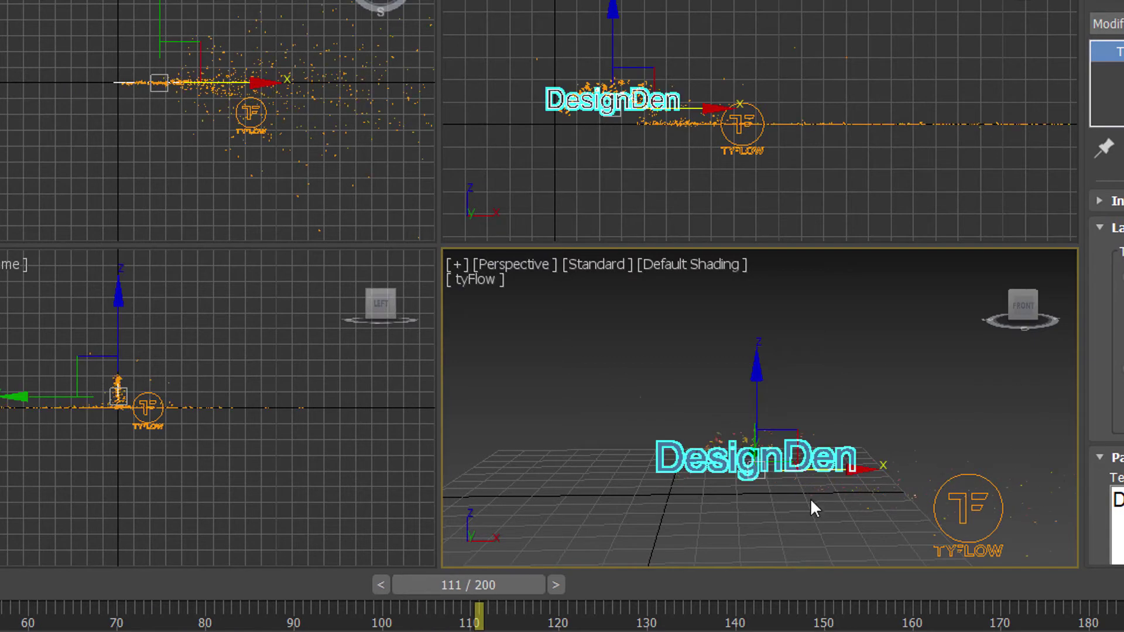
- Set the DesignDen text's font to Roboto Light in the Regular style after trying Roboto in Bold and Italic
{"action": "scroll", "coordinate": [695, 489], "scroll_direction": "up", "scroll_amount": 3}
{"action": "scroll", "coordinate": [1107, 380], "scroll_direction": "down", "scroll_amount": 5}
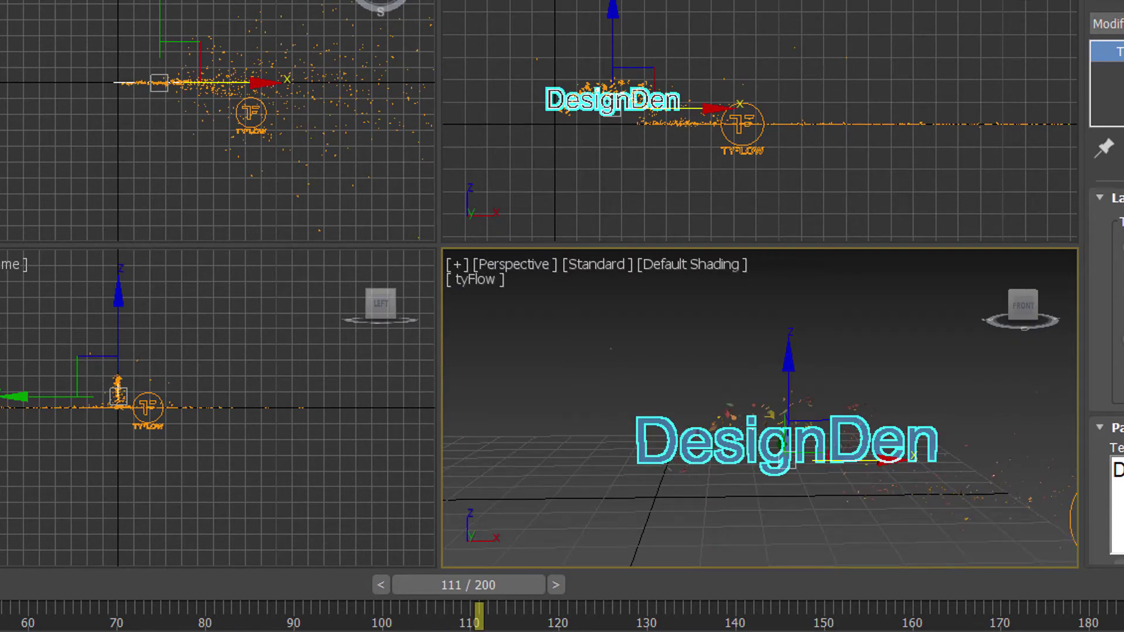
{"action": "scroll", "coordinate": [1112, 494], "scroll_direction": "down", "scroll_amount": 2}
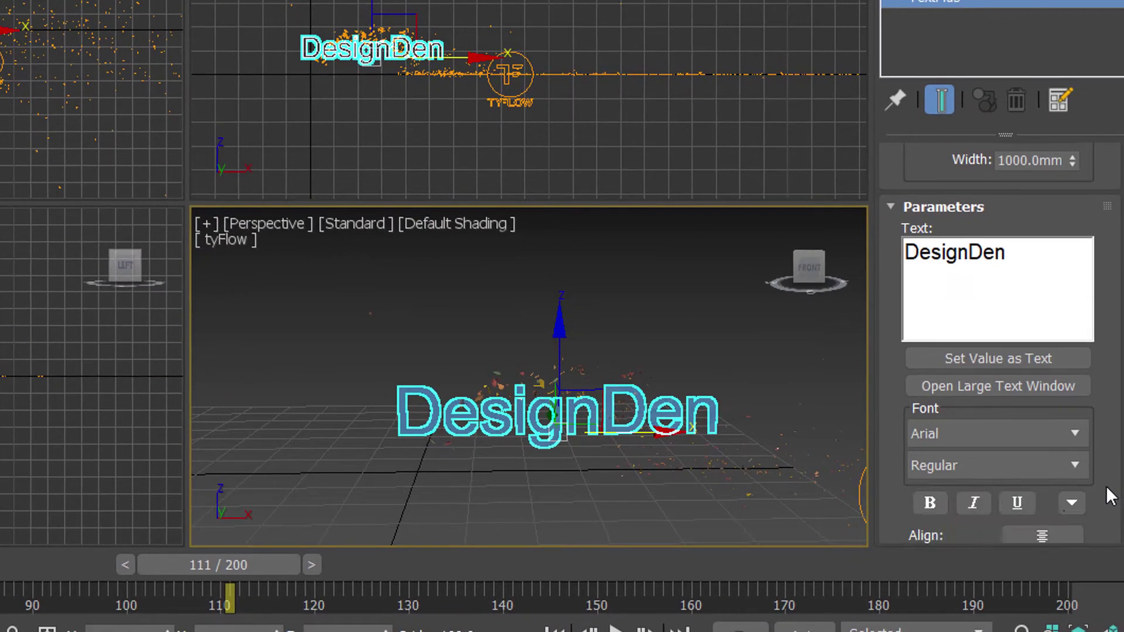
{"action": "left_click", "coordinate": [978, 466]}
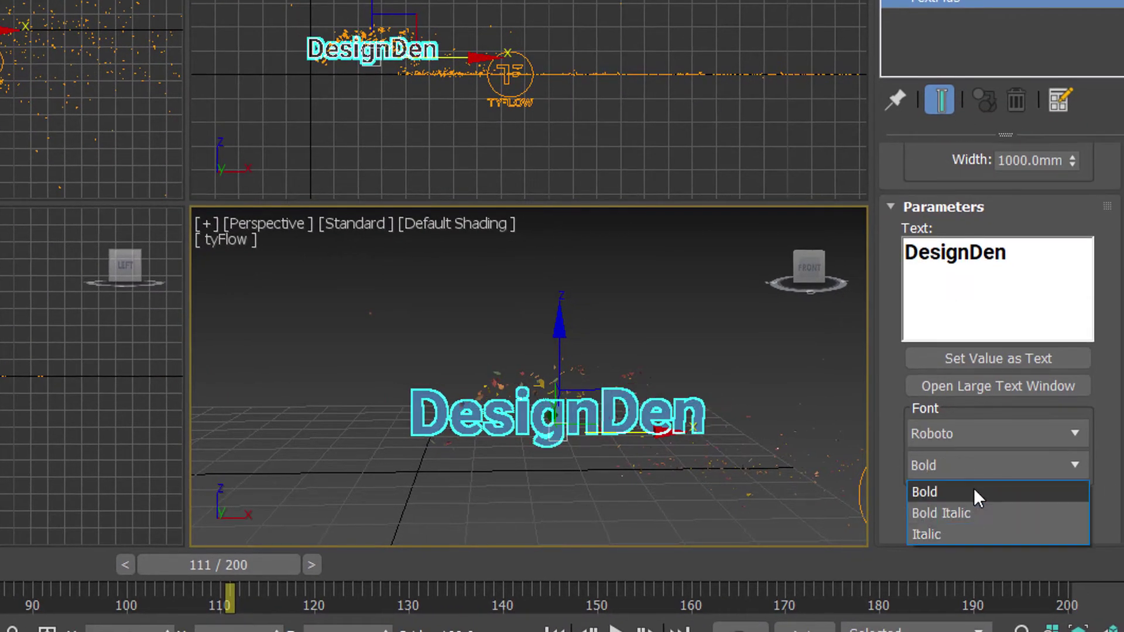
{"action": "left_click", "coordinate": [974, 487]}
{"action": "left_click", "coordinate": [1001, 476]}
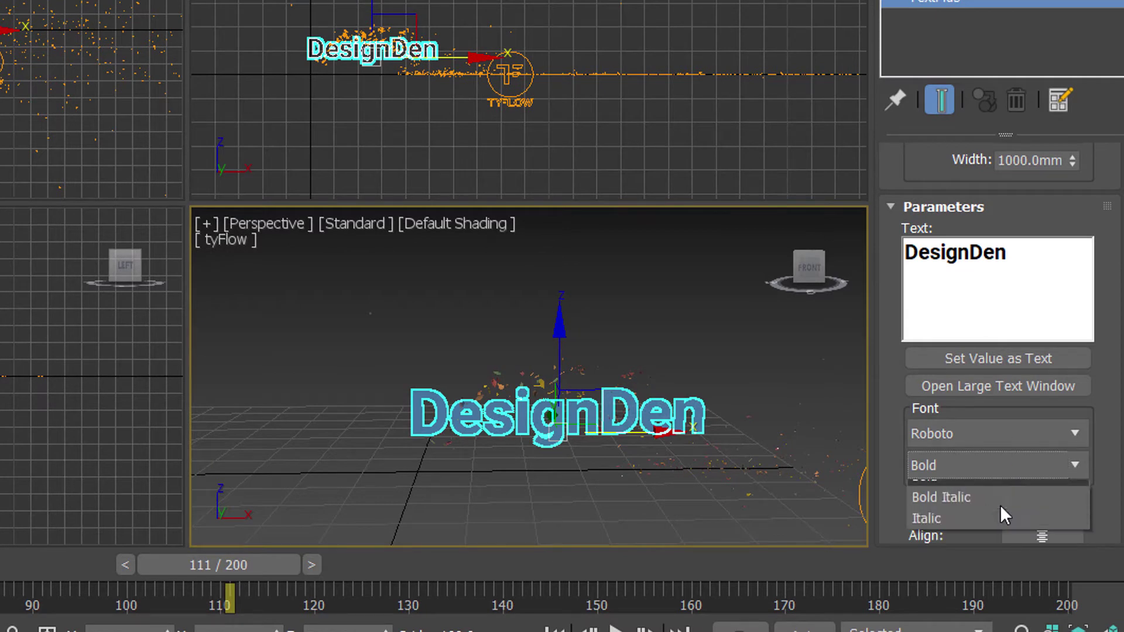
{"action": "left_click", "coordinate": [998, 542]}
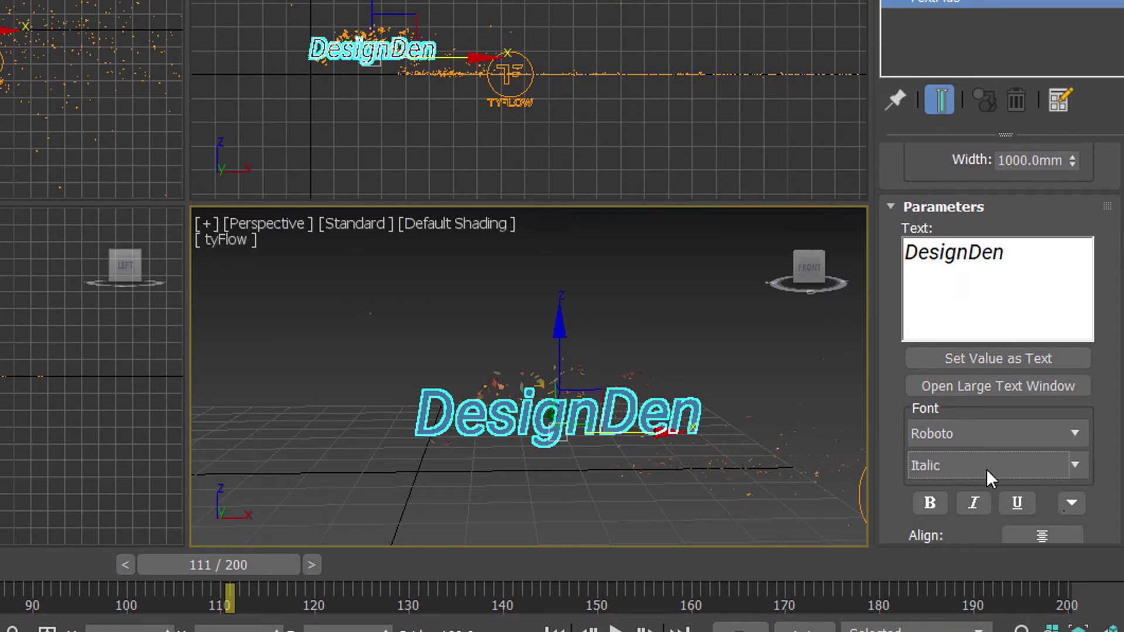
{"action": "left_click", "coordinate": [986, 469]}
{"action": "left_click", "coordinate": [984, 491]}
{"action": "left_click", "coordinate": [992, 434]}
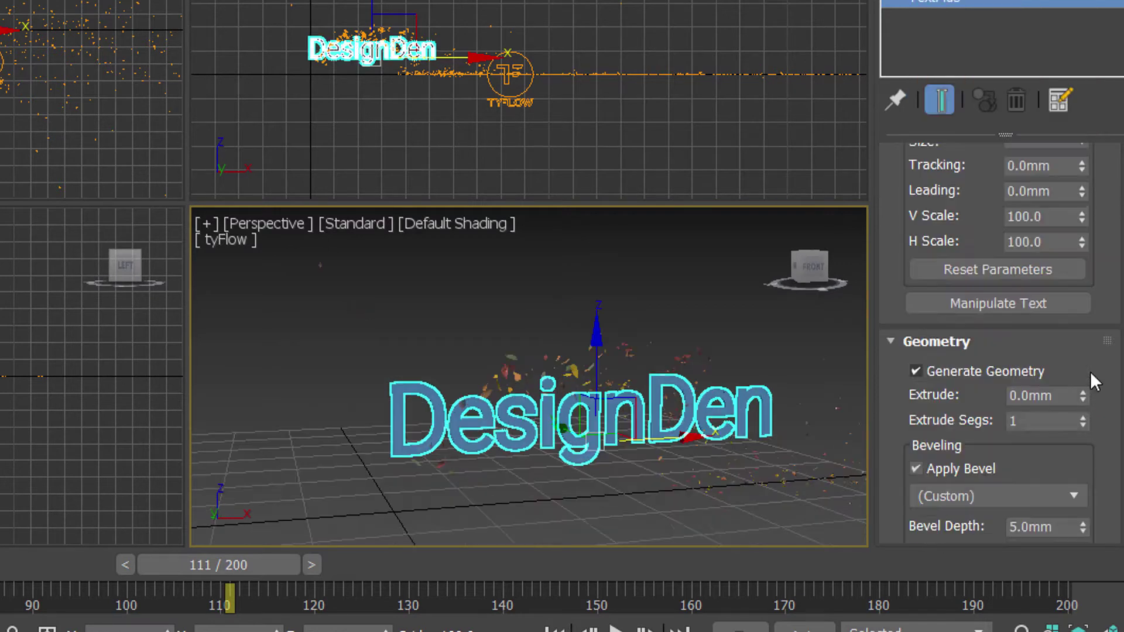
- Extrude the DesignDen text's geometry by 1.2 mm
{"action": "left_click", "coordinate": [1081, 389]}
{"action": "left_click", "coordinate": [1081, 389]}
{"action": "left_click", "coordinate": [1080, 389]}
{"action": "left_click", "coordinate": [1081, 389]}
{"action": "left_click", "coordinate": [1081, 388]}
{"action": "left_click", "coordinate": [1080, 389]}
{"action": "left_click_drag", "start_coordinate": [1080, 388], "coordinate": [1080, 388]}
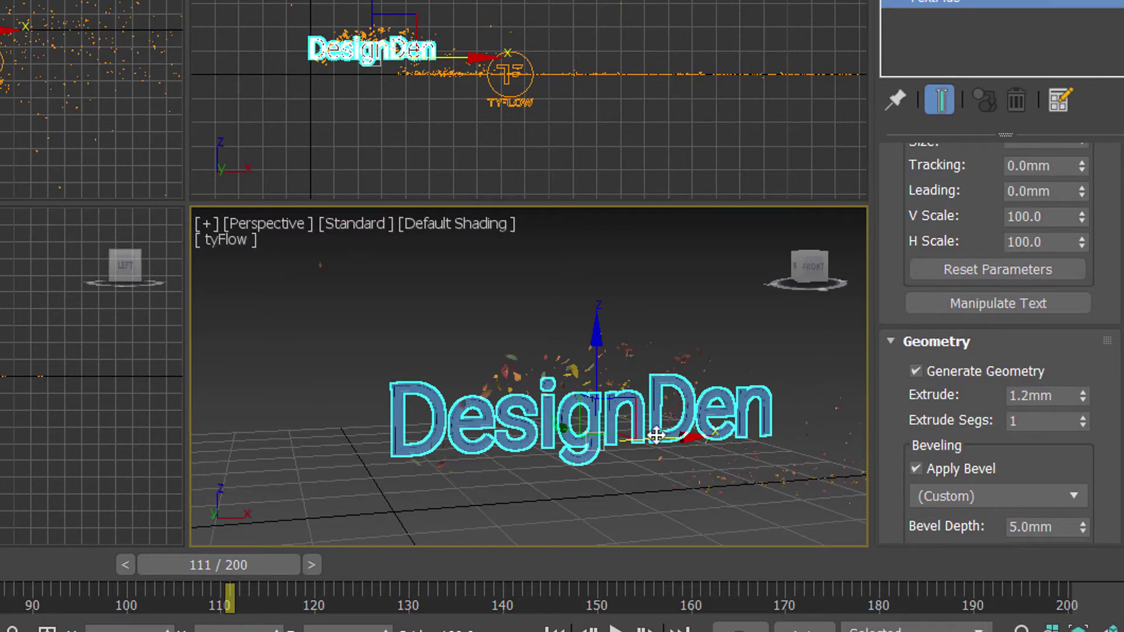
{"action": "middle_click_drag", "start_coordinate": [657, 432], "coordinate": [715, 444], "text": "alt"}
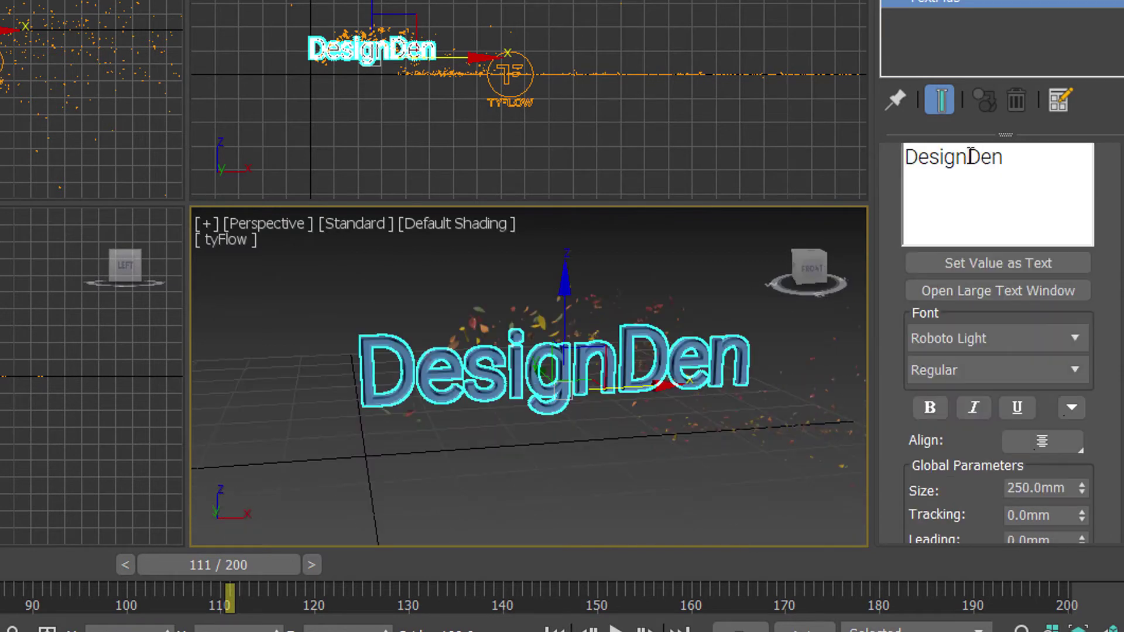
- Change the TextPlus object's text to lowercase "design.den" with a period between the two words
{"action": "left_click", "coordinate": [970, 157]}
{"action": "type", "text": ".Den"}
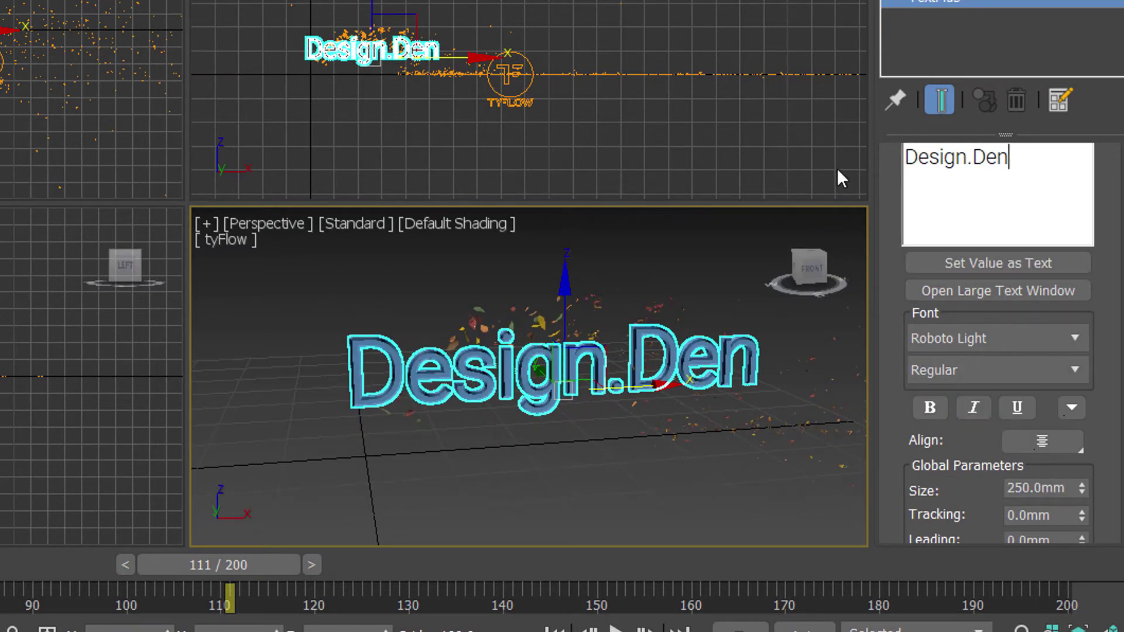
{"action": "key", "text": "BackSpace"}
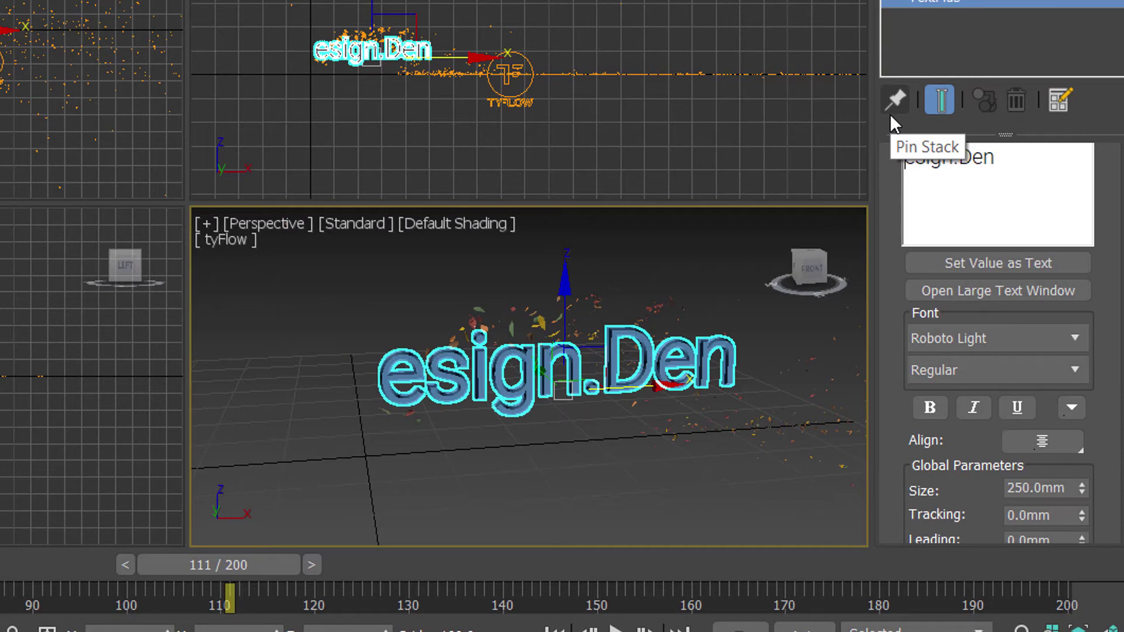
{"action": "type", "text": "d"}
{"action": "left_click", "coordinate": [988, 156]}
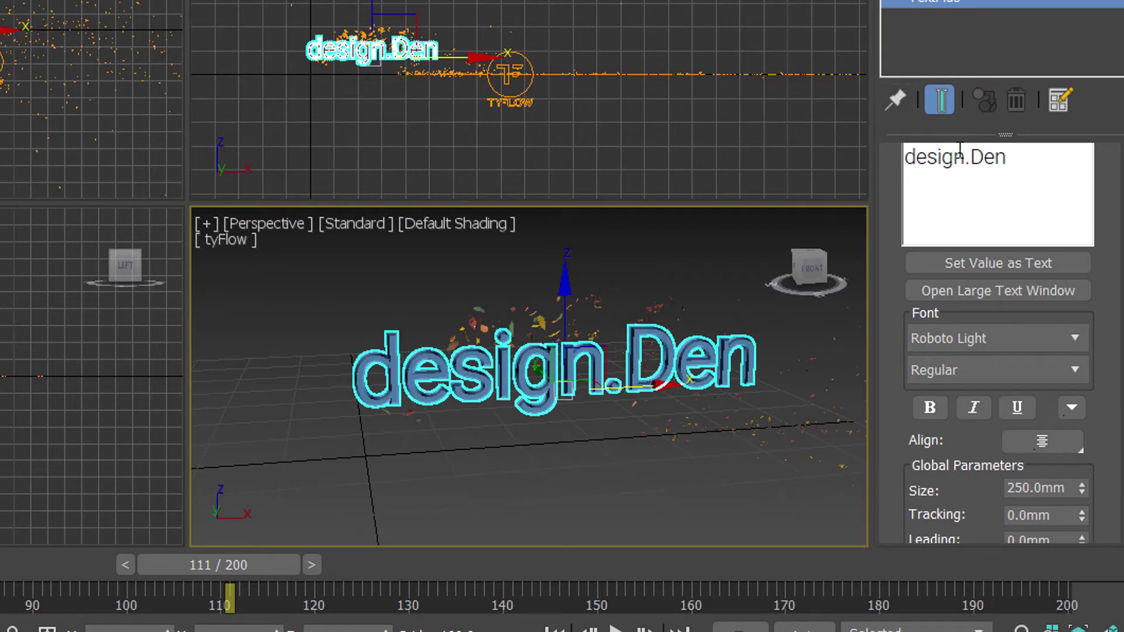
{"action": "key", "text": "BackSpace"}
{"action": "type", "text": "d"}
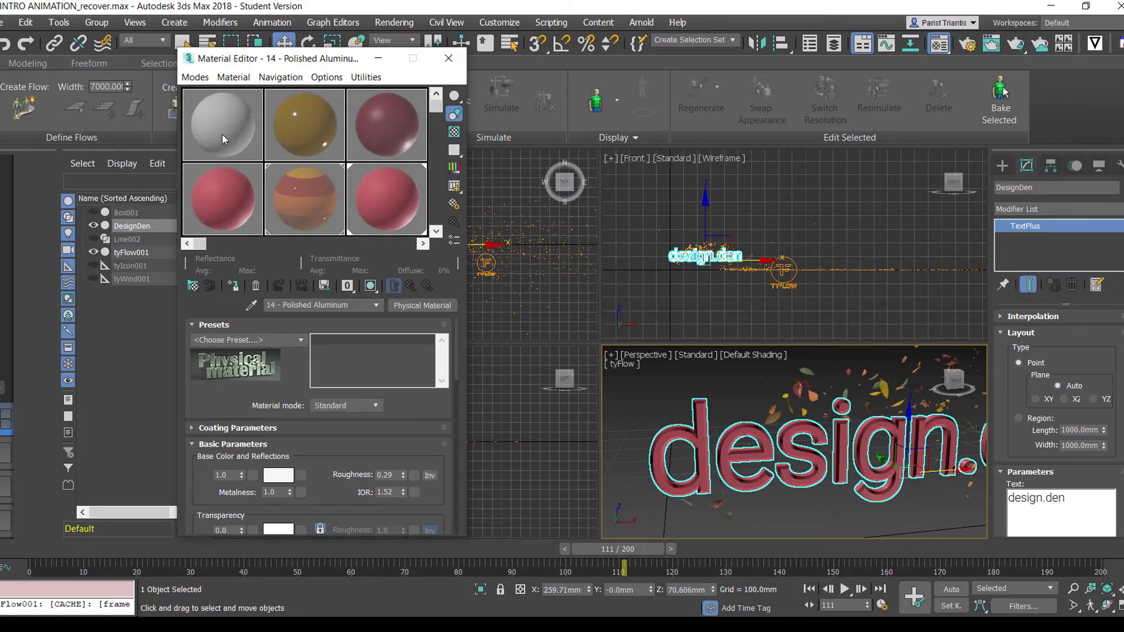
- Set the opacity of the grey Standard Blinn material in the first sample slot to 20 and assign it to the design.den text
{"action": "left_click", "coordinate": [223, 135]}
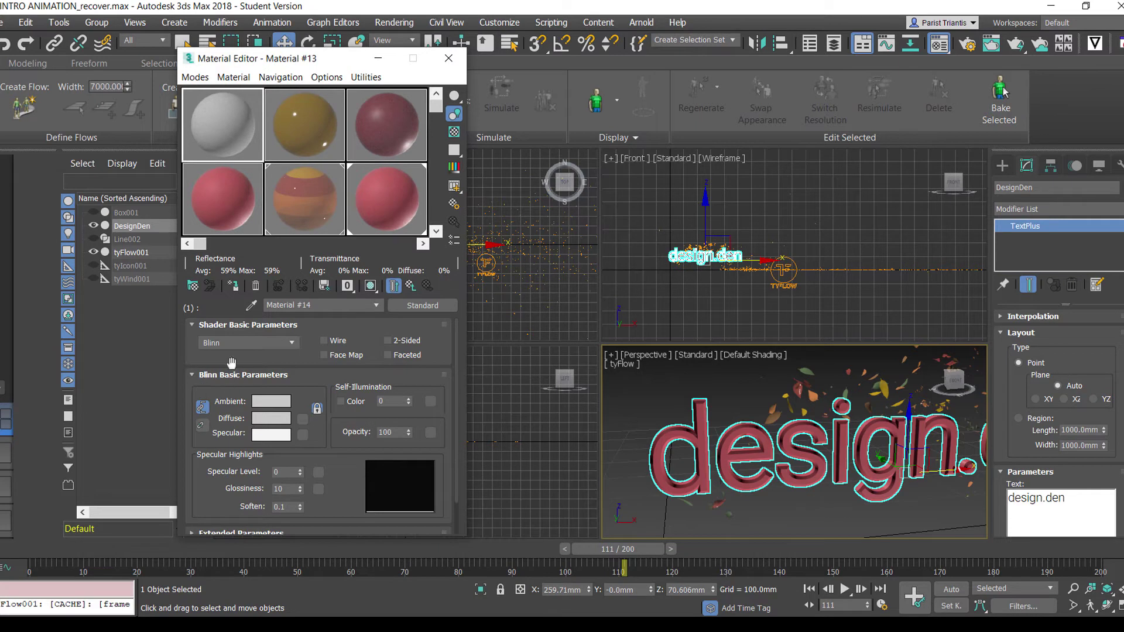
{"action": "scroll", "coordinate": [196, 469], "scroll_direction": "down", "scroll_amount": 1}
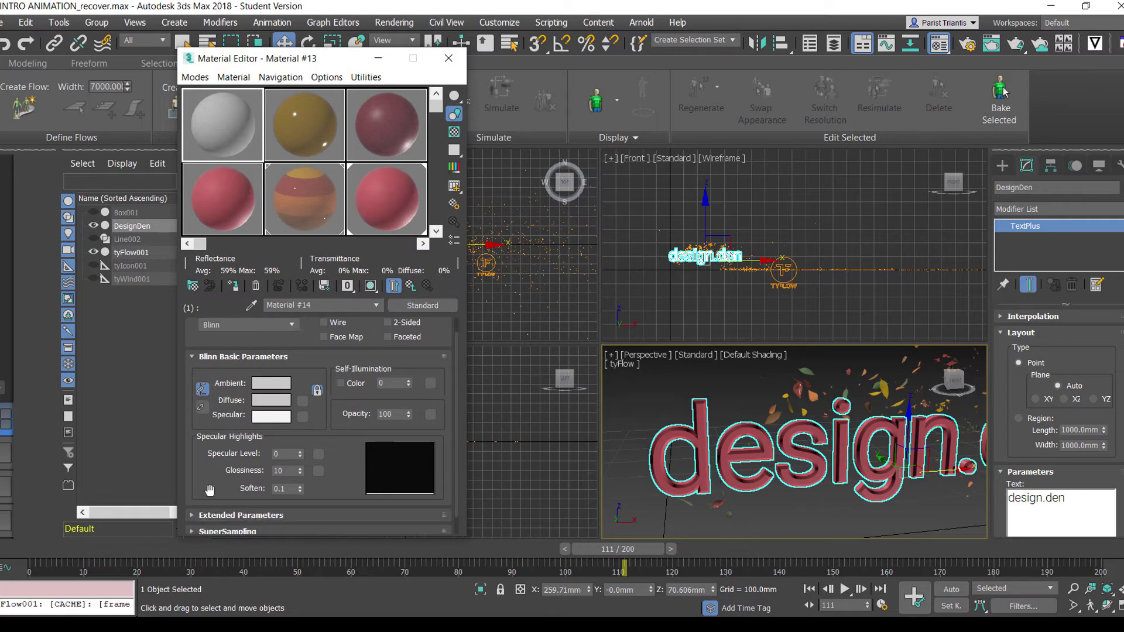
{"action": "scroll", "coordinate": [210, 489], "scroll_direction": "down", "scroll_amount": 1}
{"action": "scroll", "coordinate": [209, 481], "scroll_direction": "up", "scroll_amount": 2}
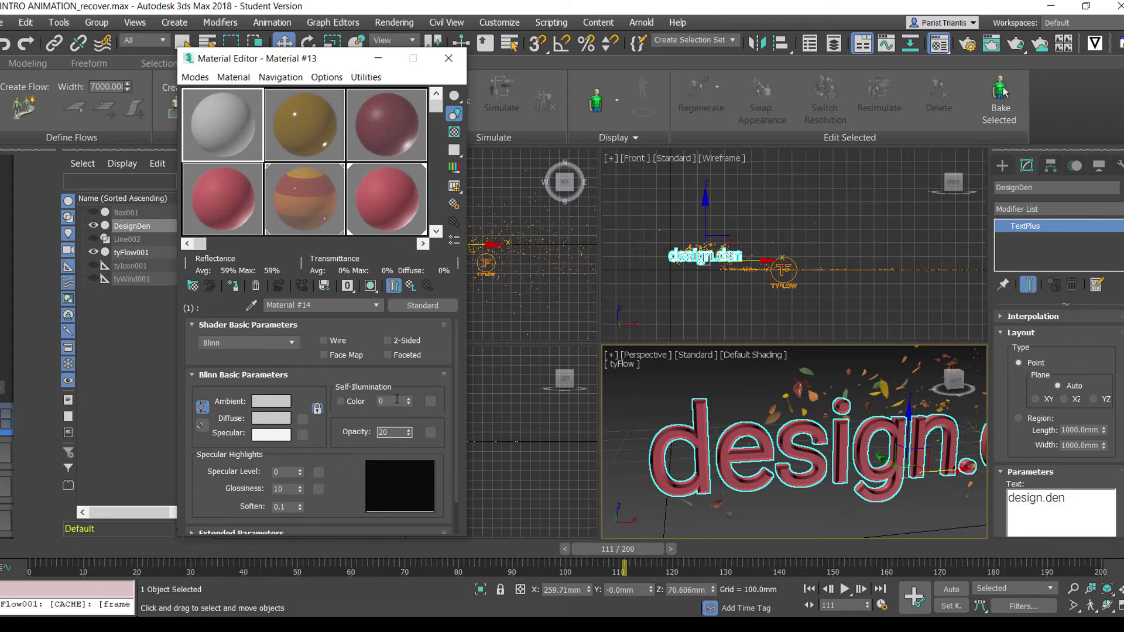
{"action": "left_click", "coordinate": [397, 400]}
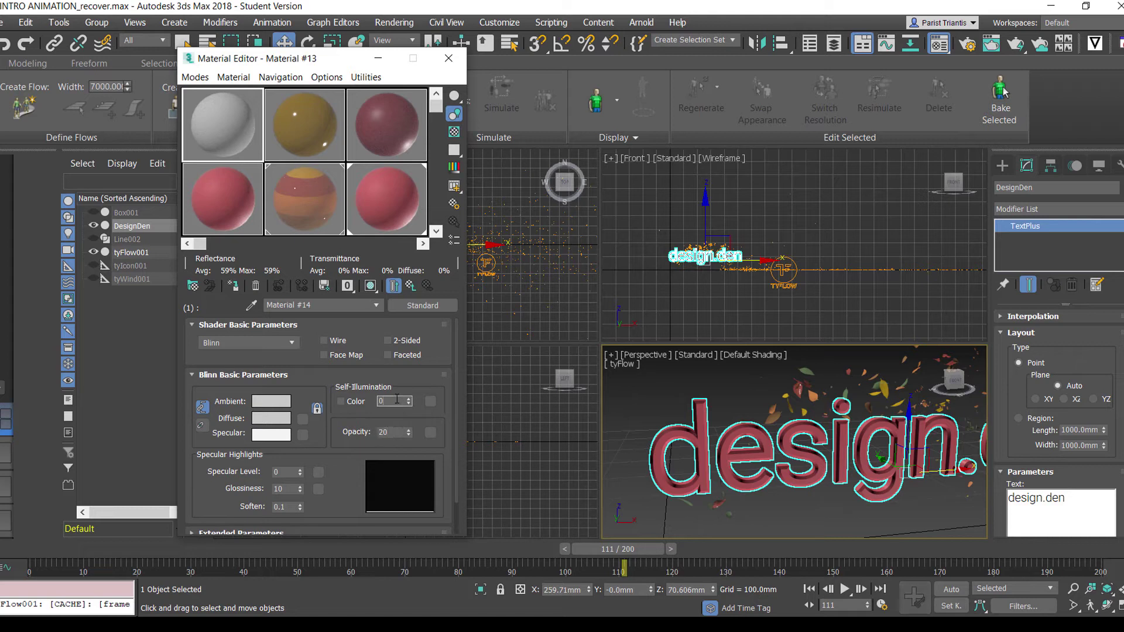
{"action": "left_click", "coordinate": [234, 287]}
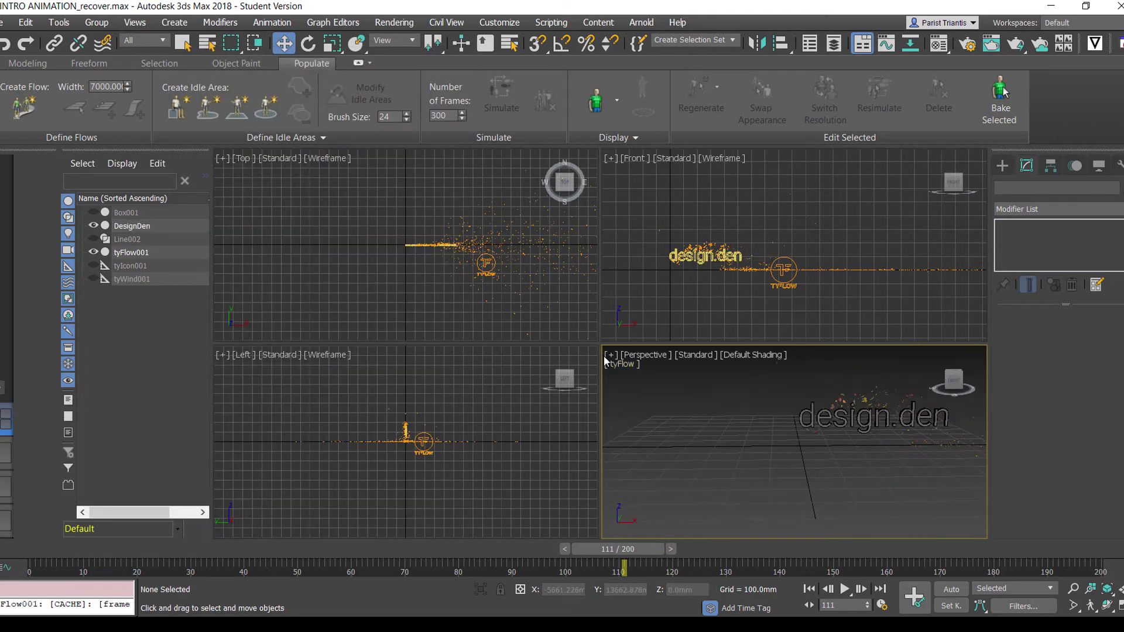
- Maximize the Perspective viewport and play the animation from frame 0 to check the leaves against the design.den text
{"action": "left_click", "coordinate": [609, 355]}
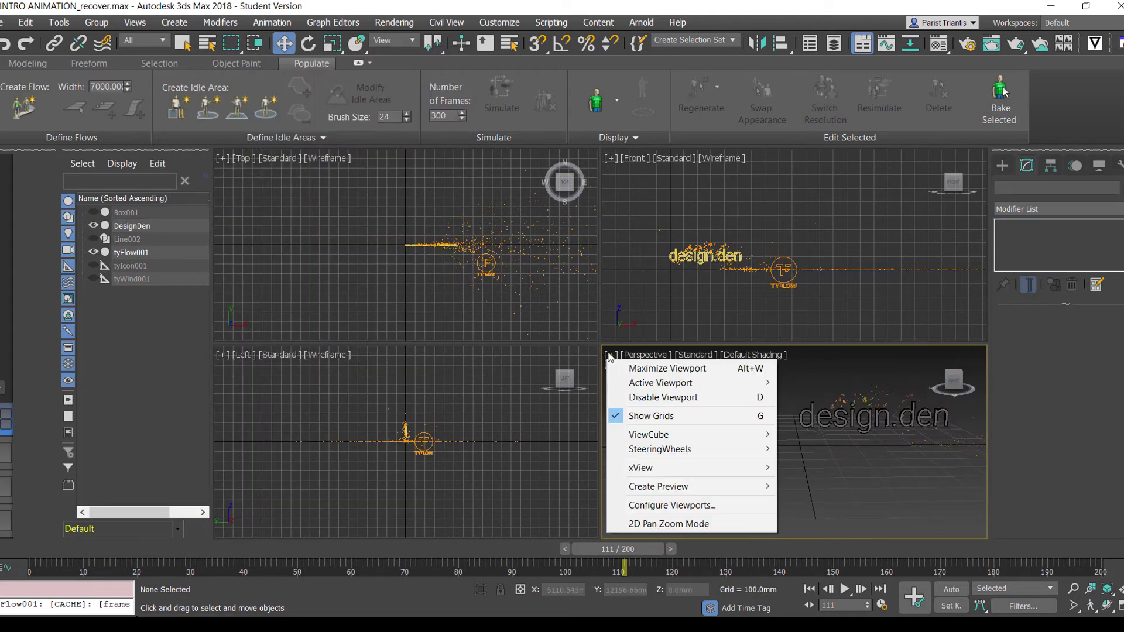
{"action": "left_click", "coordinate": [650, 368]}
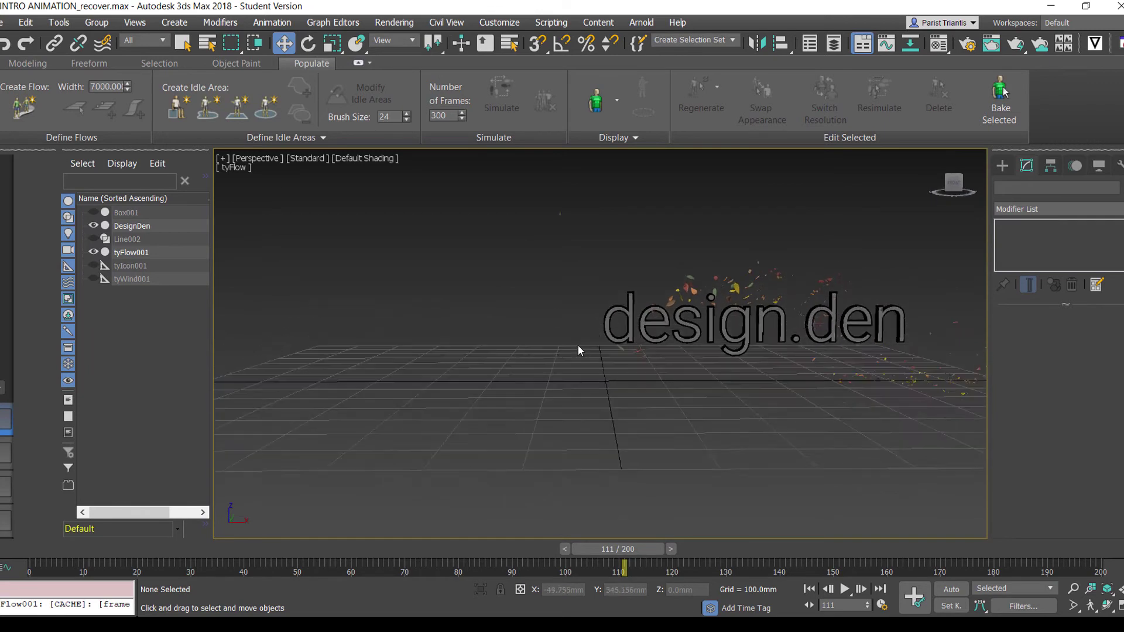
{"action": "middle_click_drag", "start_coordinate": [578, 345], "coordinate": [593, 400], "text": "alt"}
{"action": "left_click_drag", "start_coordinate": [599, 549], "coordinate": [28, 549]}
{"action": "key", "text": "w"}
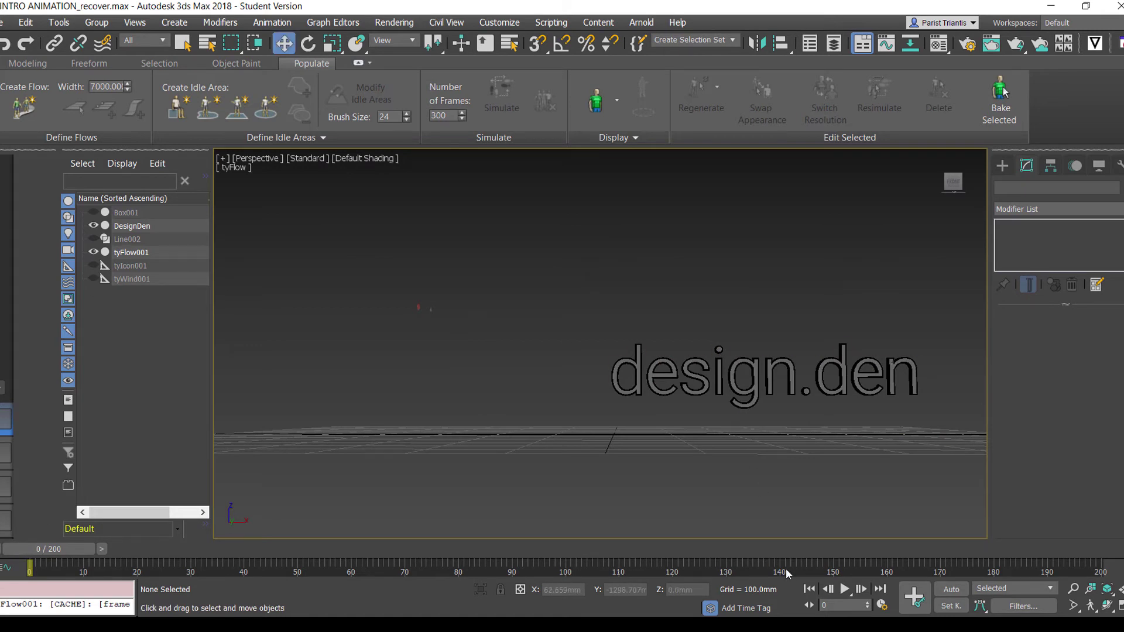
{"action": "left_click", "coordinate": [844, 589]}
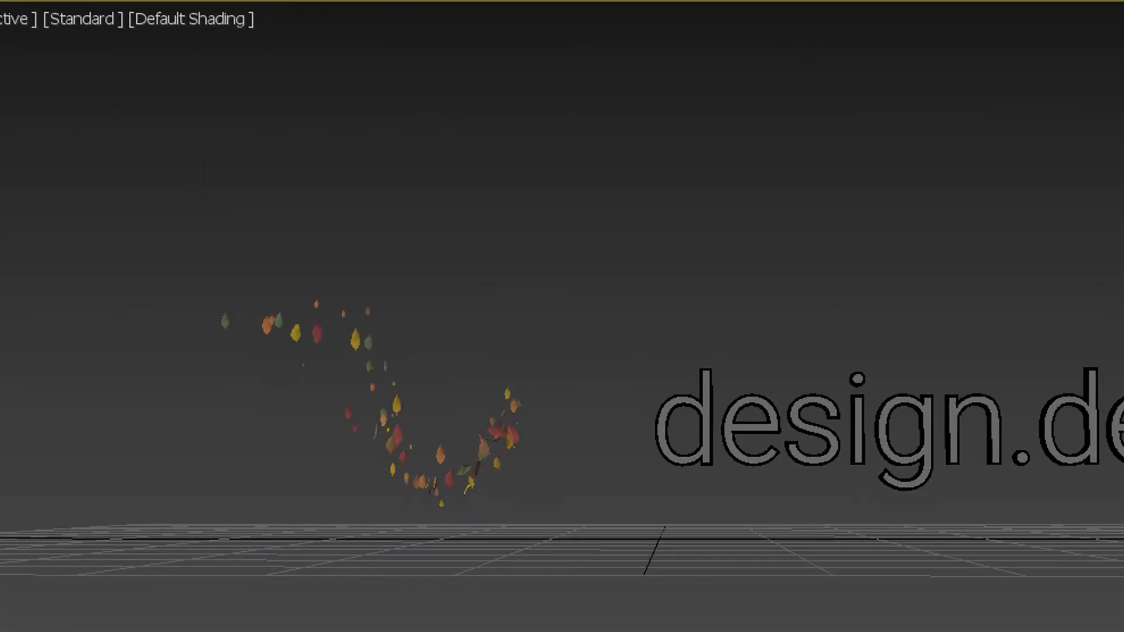